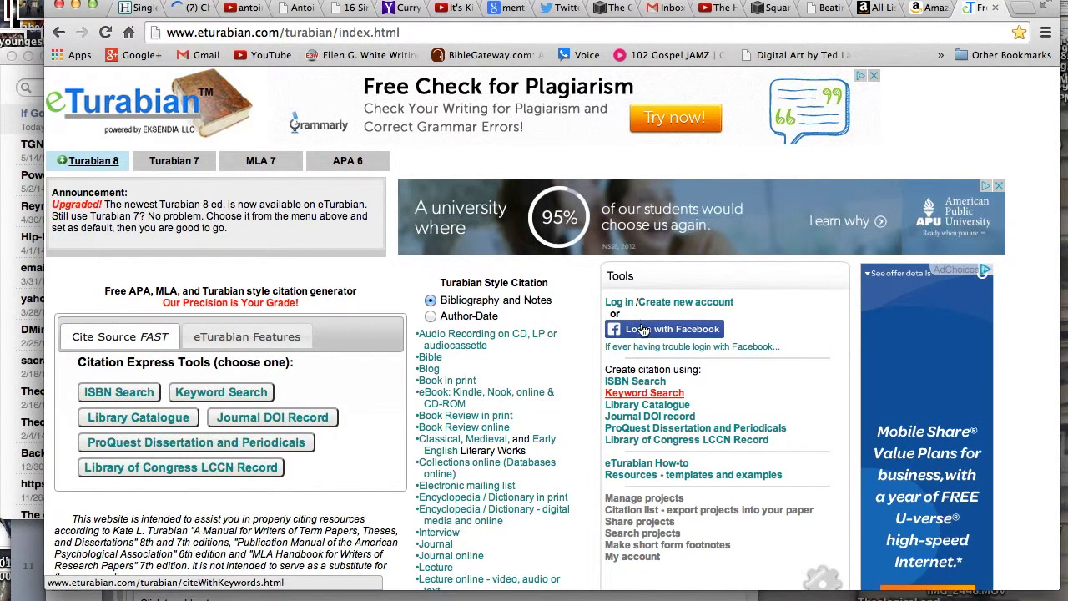
Log in to eTurabian with Facebook and open the Turabian 8 citation form for a printed book
click(643, 336)
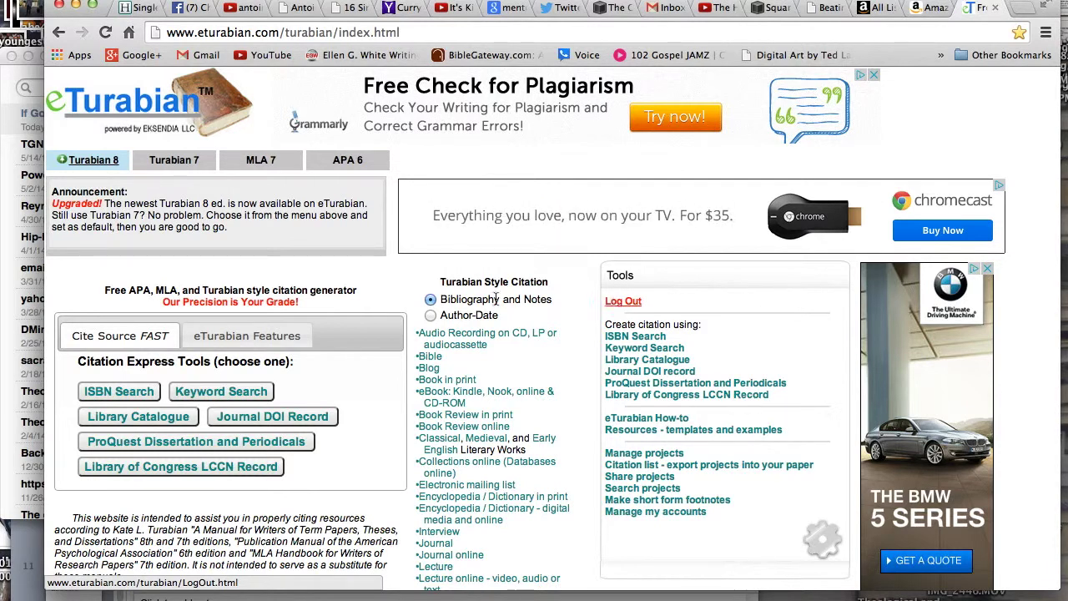
click(96, 162)
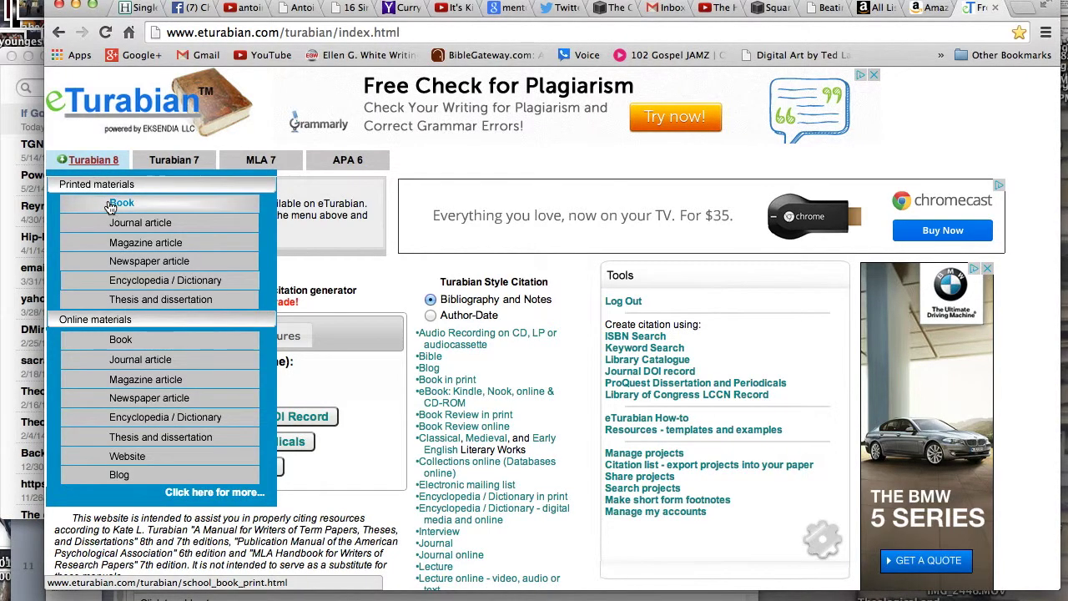
click(108, 204)
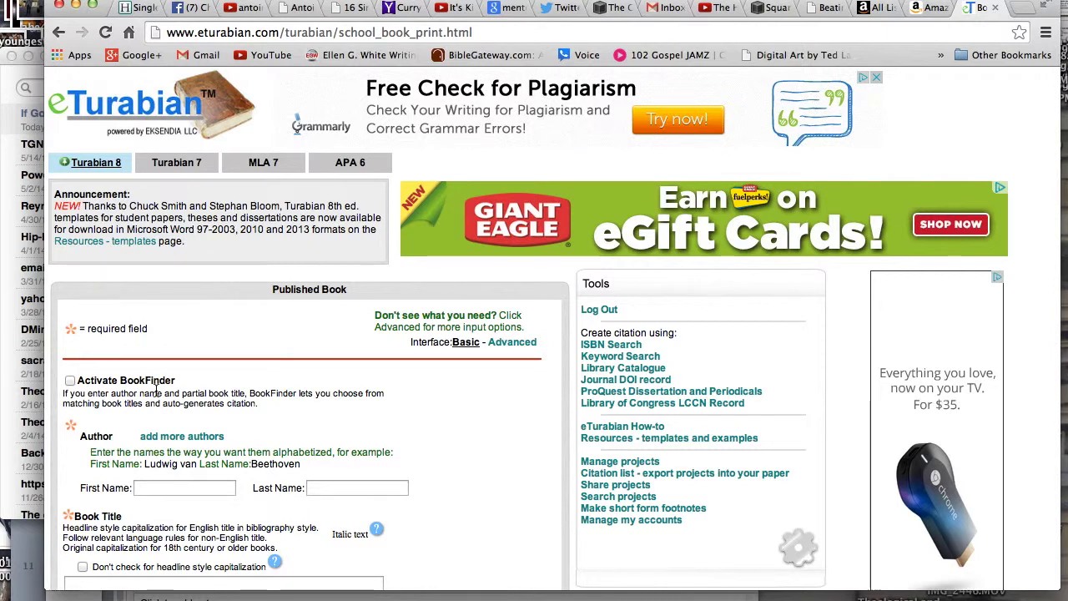
click(154, 491)
text(Ma)
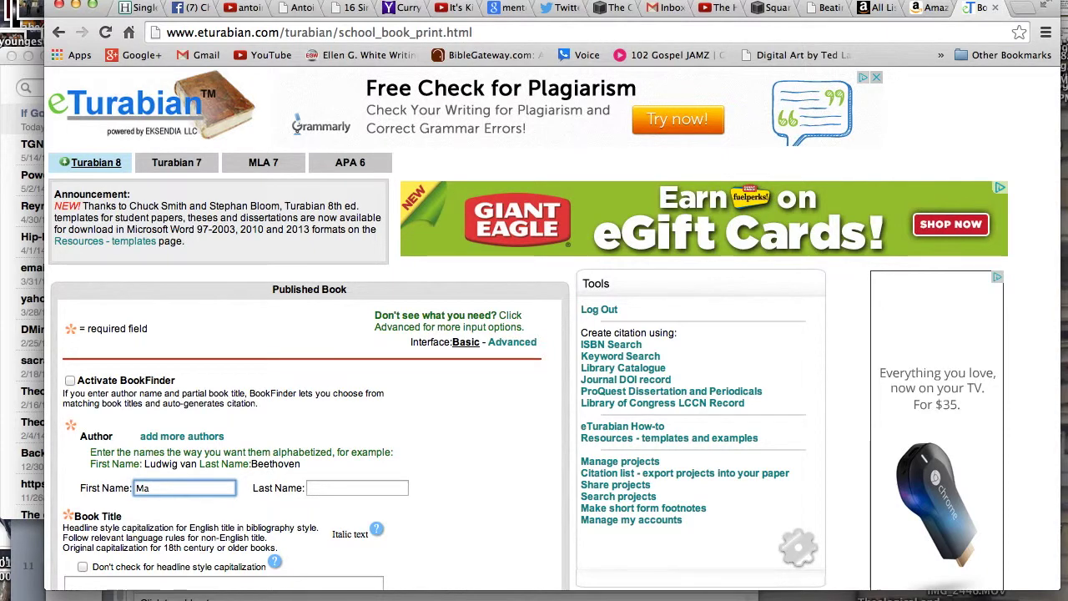
click(431, 434)
Activate BookFinder on the Published Book form and enter Malcolm Gladwell as the author's first and last name
scroll(431, 434, down, 5)
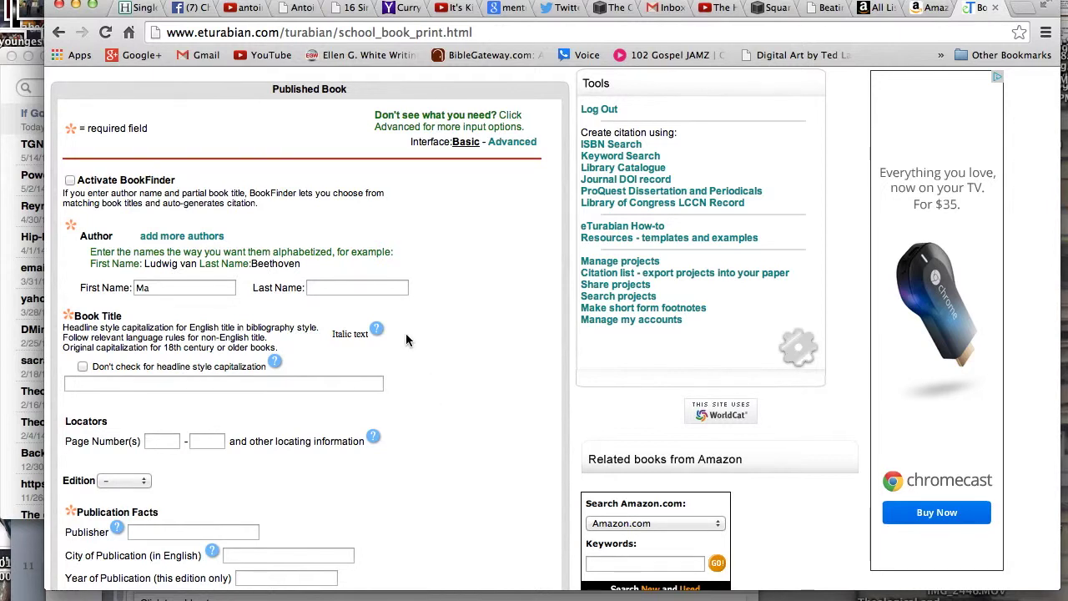
click(70, 181)
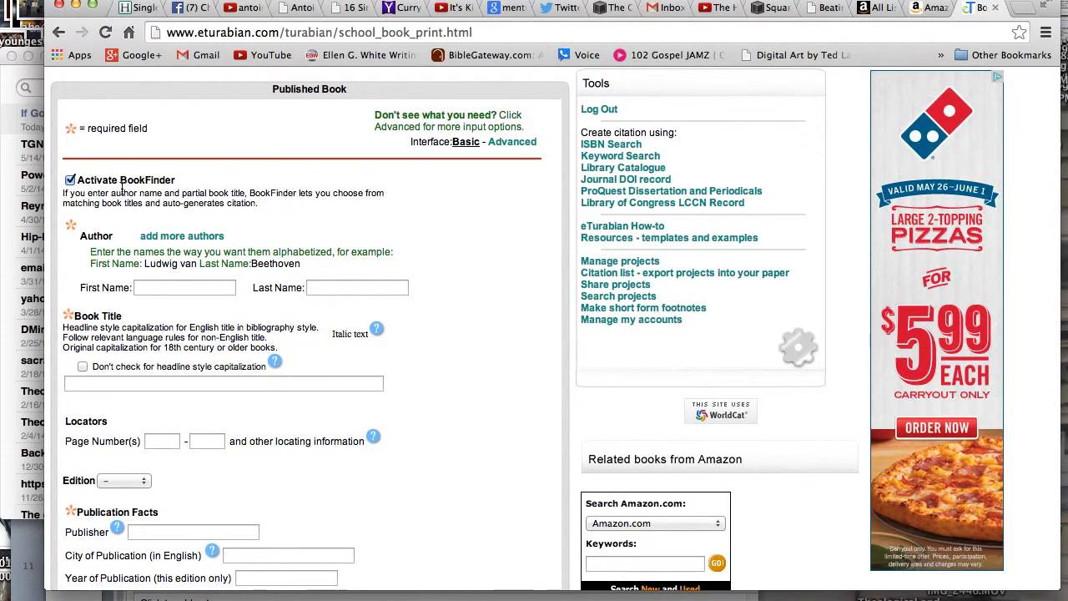
click(155, 287)
text(Malcolm)
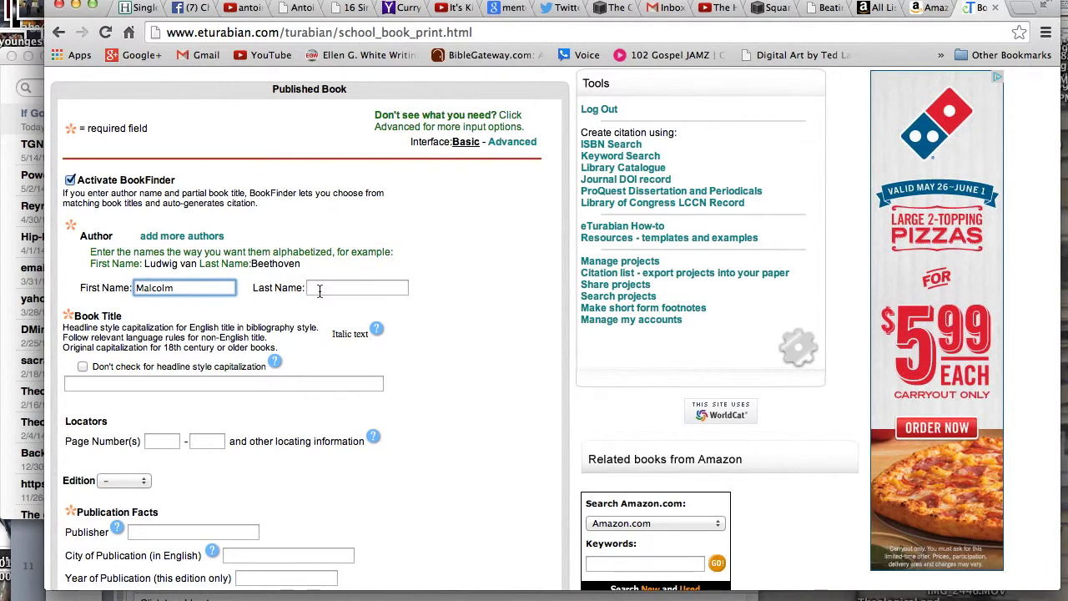
click(319, 290)
text(Gladwell)
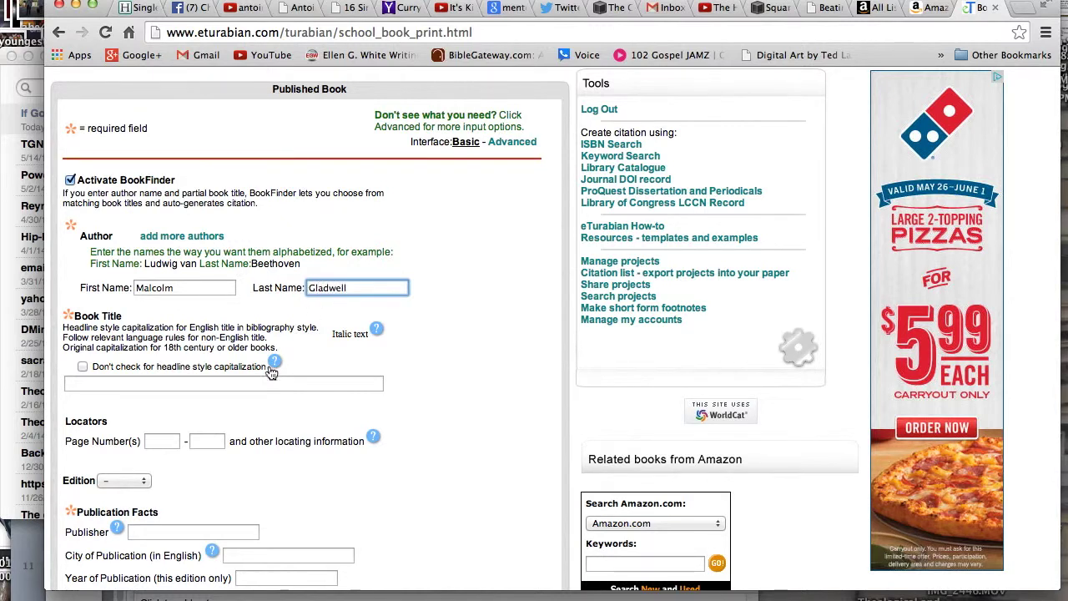
Look up the book title "David and" and submit the David and Goliath match to generate its citation
click(197, 382)
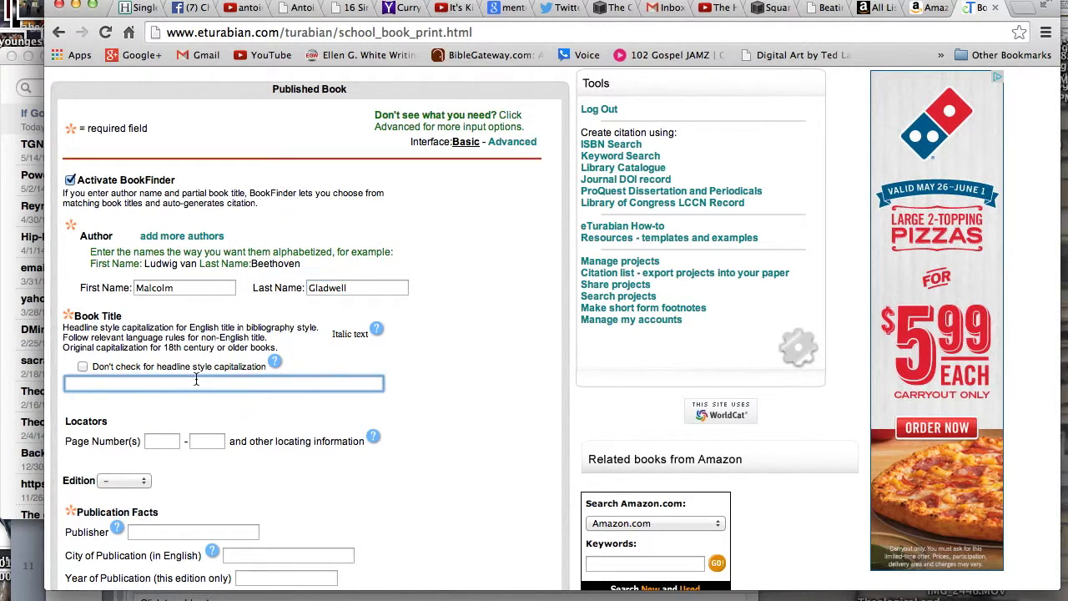
text(David and)
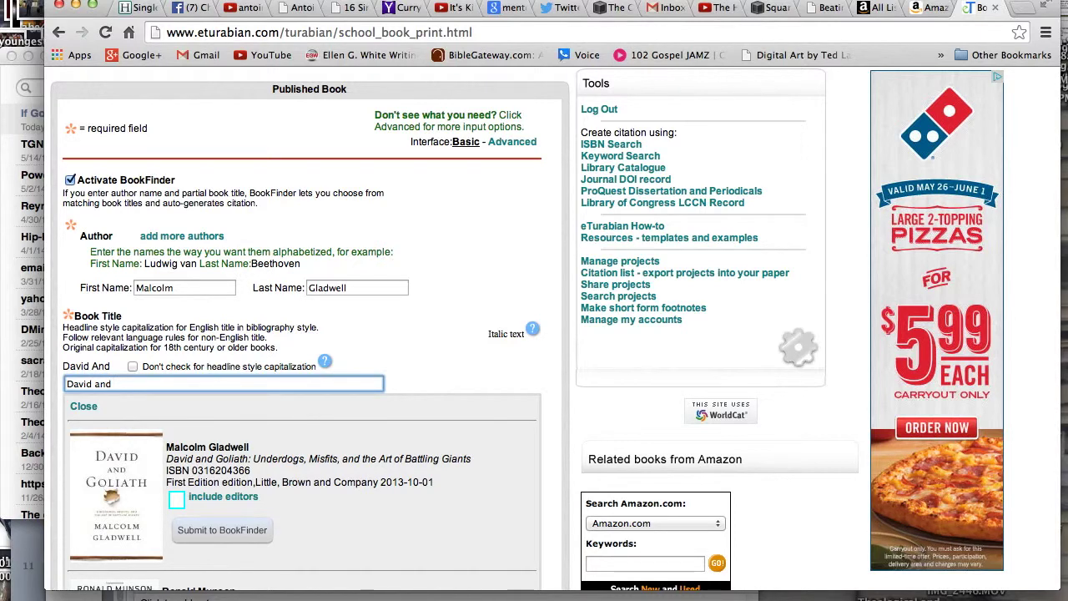
click(206, 538)
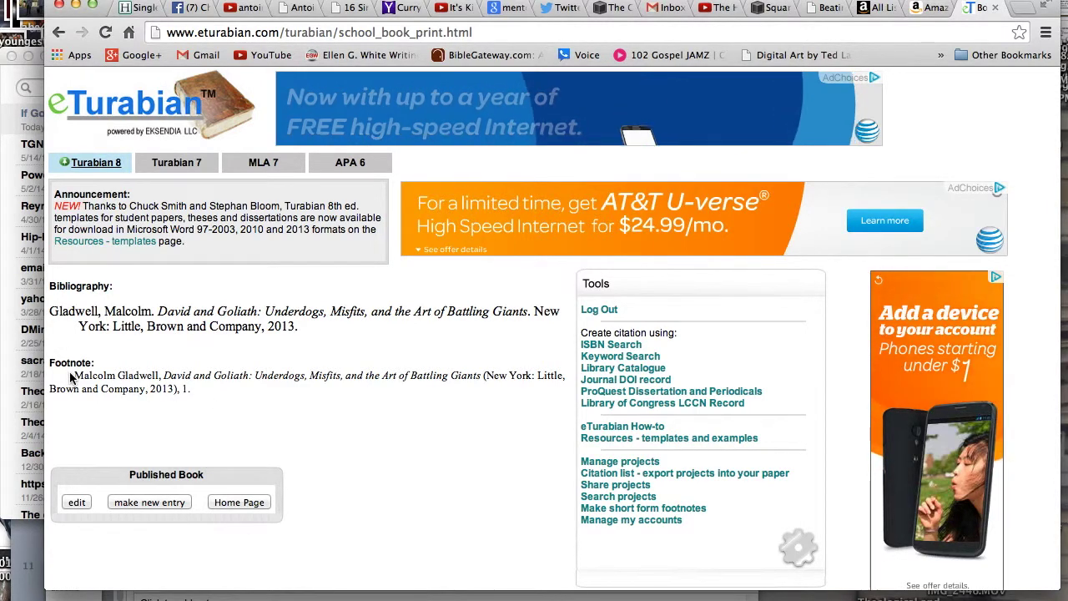
Copy the generated footnote citation and switch to the Implementation.docx document in Microsoft Word
drag(73, 377, 189, 396)
key(super+c)
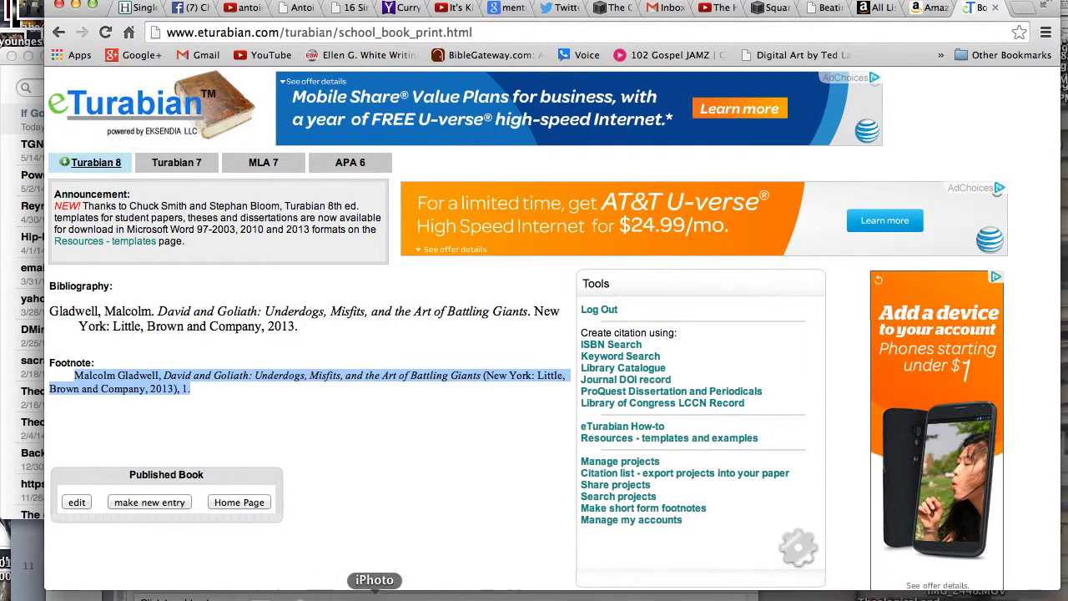
click(570, 595)
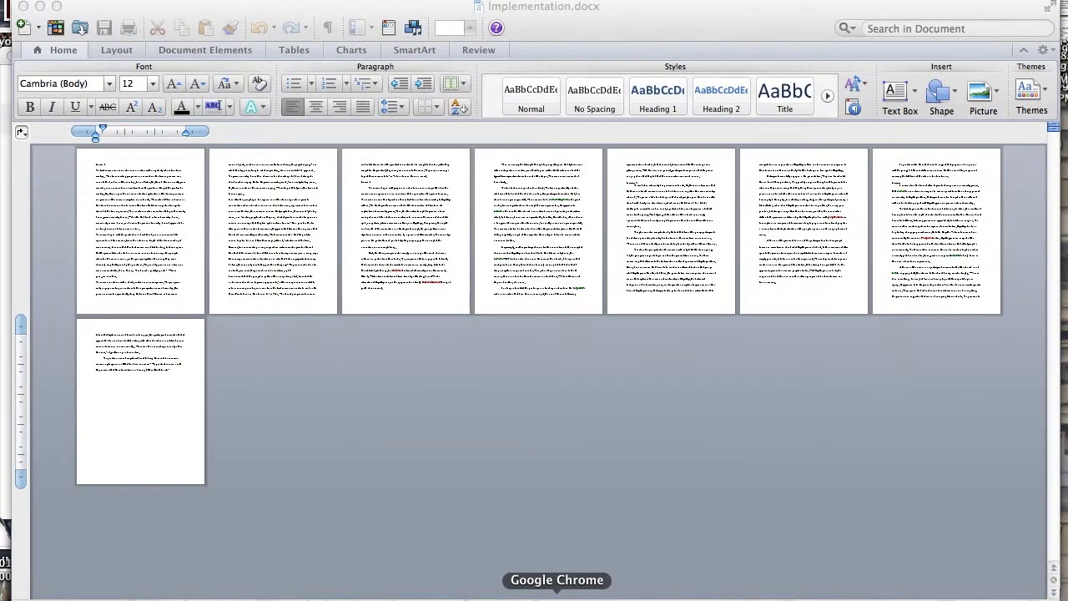
Place the insertion point after "guilt is a sign of conviction." on the last page and set the zoom to 100%
click(176, 368)
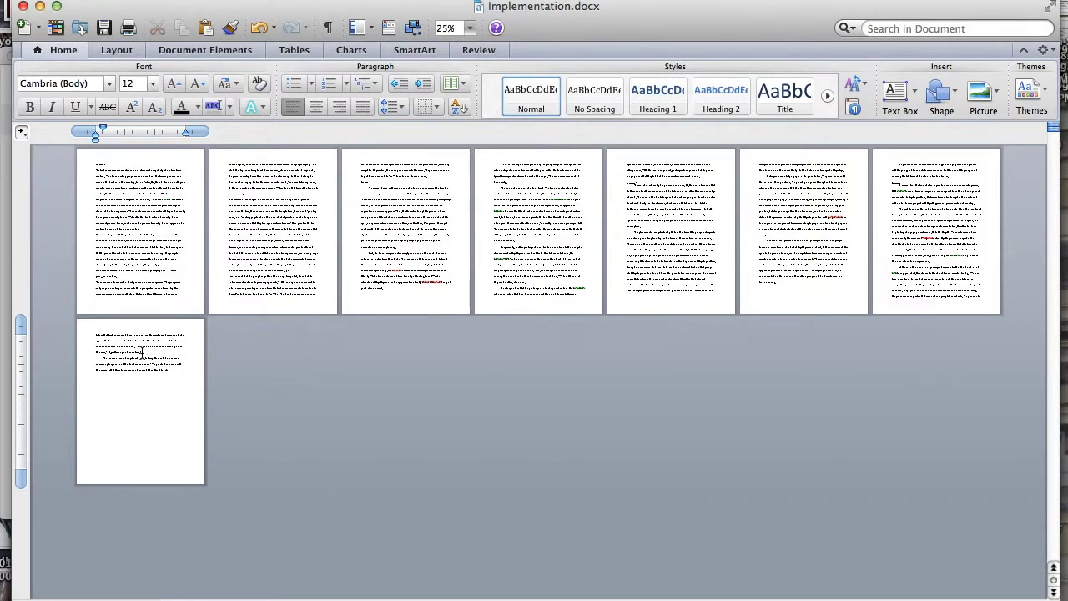
click(470, 29)
click(464, 104)
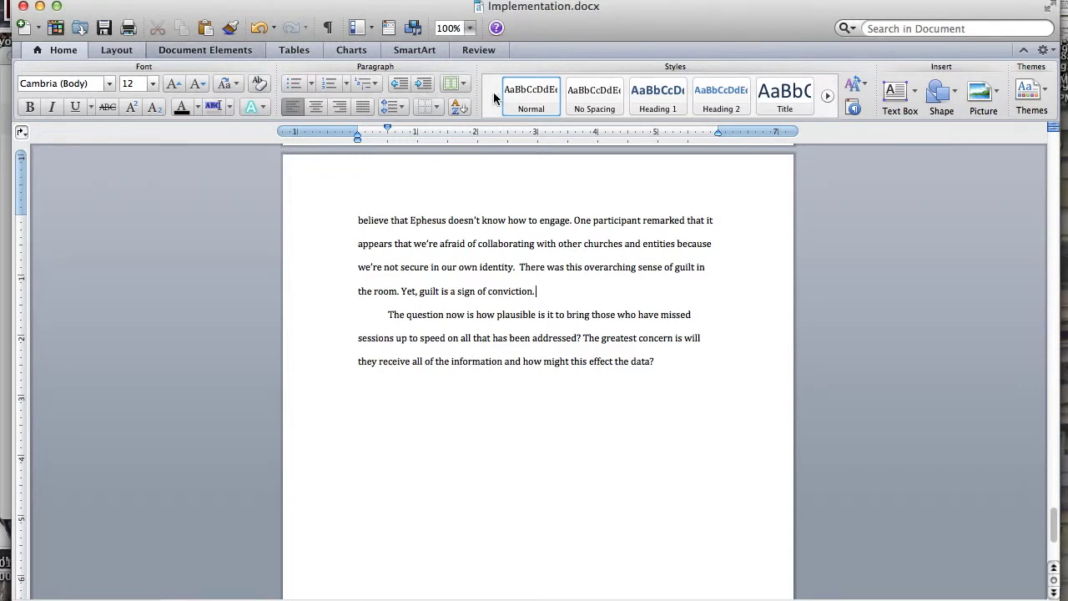
Insert a footnote at the insertion point and paste the copied David and Goliath citation into it
scroll(500, 99, down, 2)
click(658, 93)
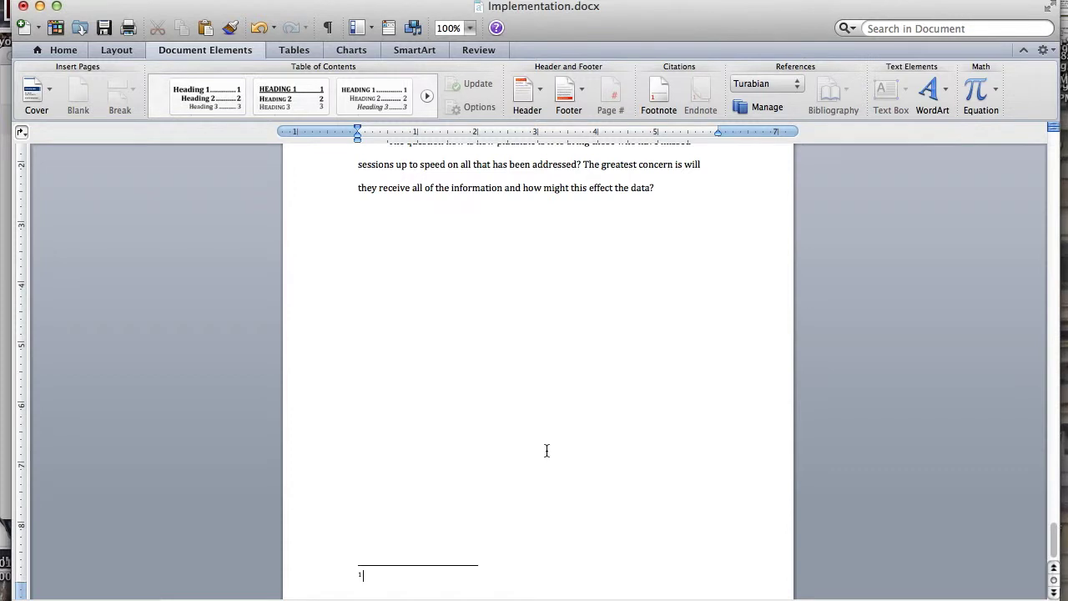
key(super+v)
Indent the footnote's first line and add a blank line between the separator and the footnote
click(363, 556)
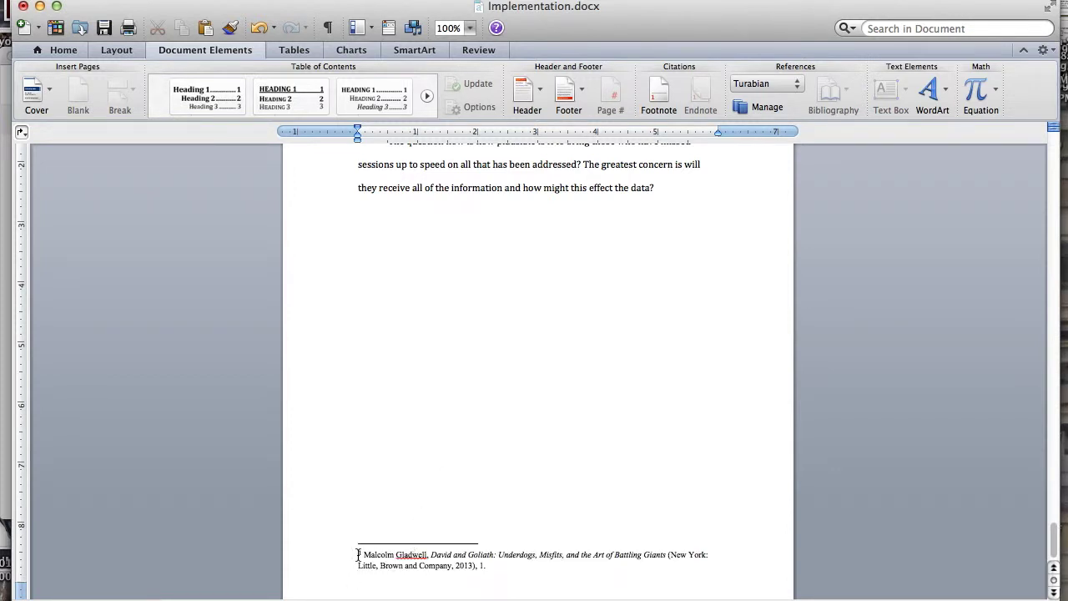
key(Tab)
key(Return)
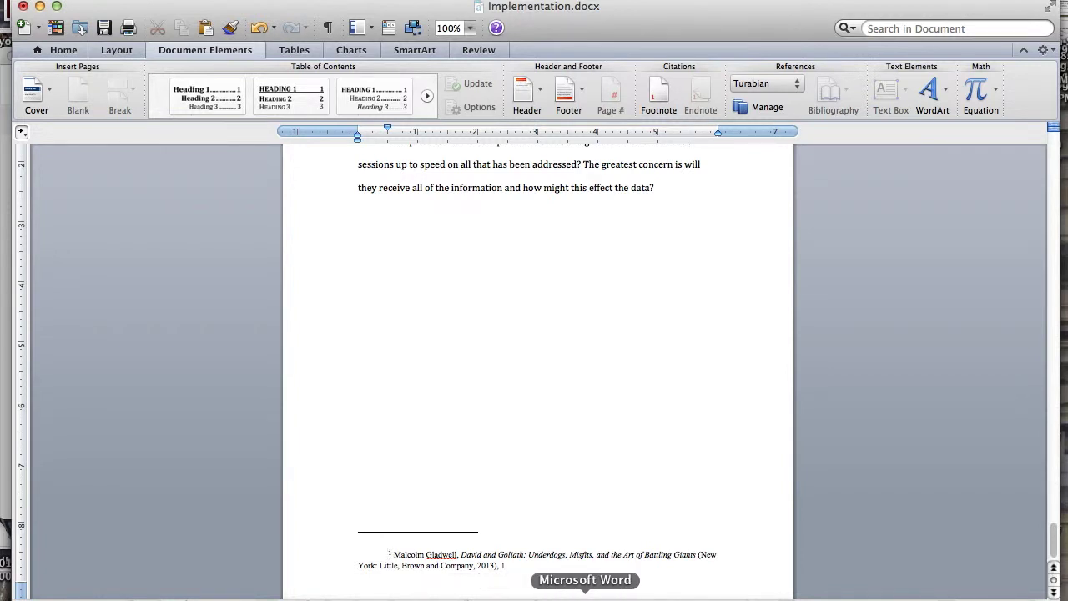
Switch back to Google Chrome and reopen the generated book citation for editing
click(557, 595)
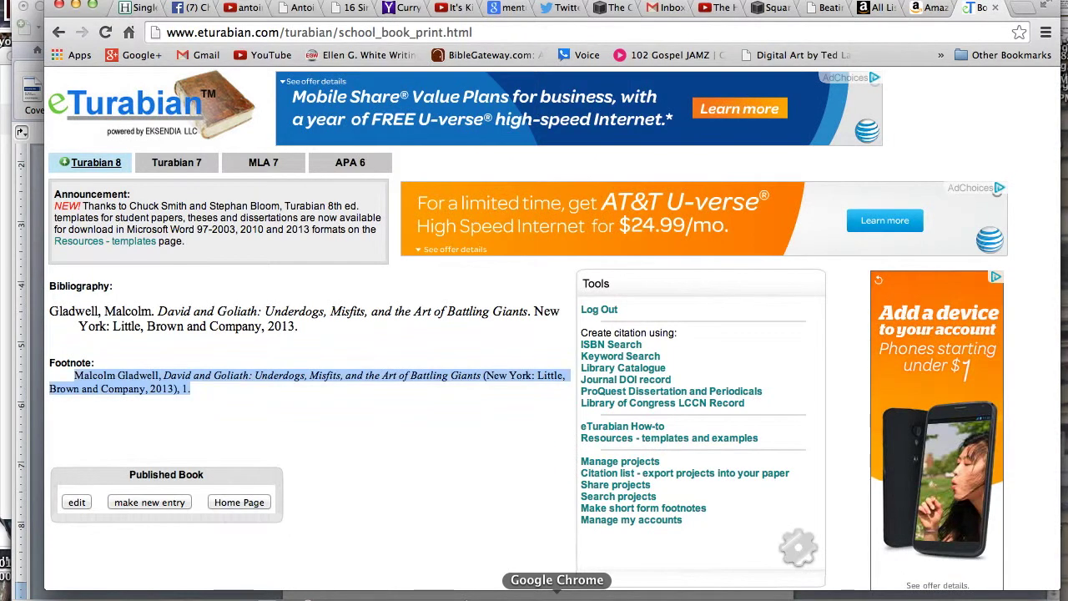
click(227, 433)
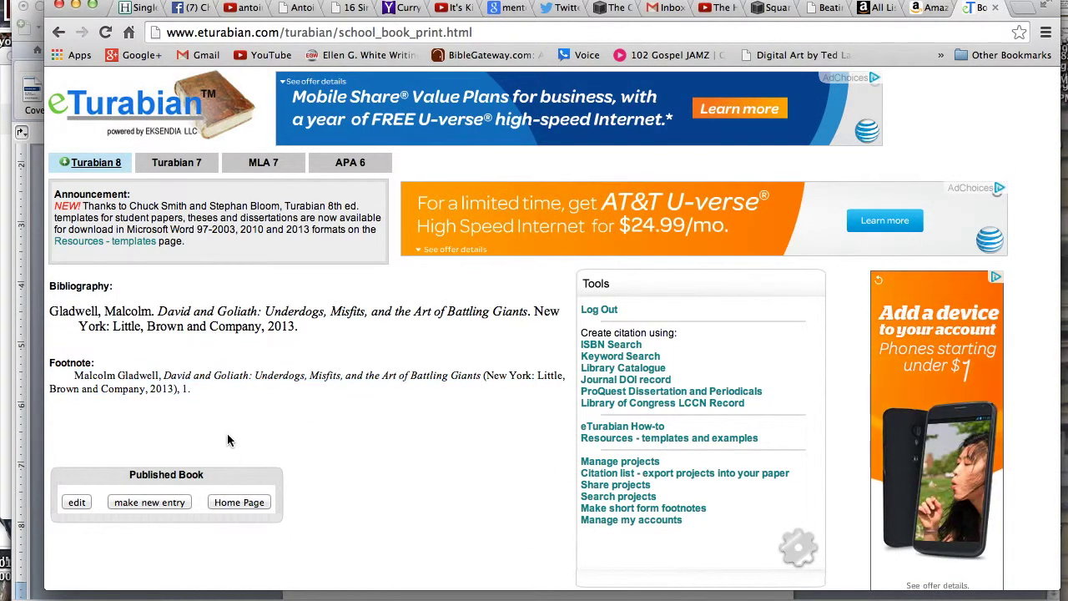
click(80, 502)
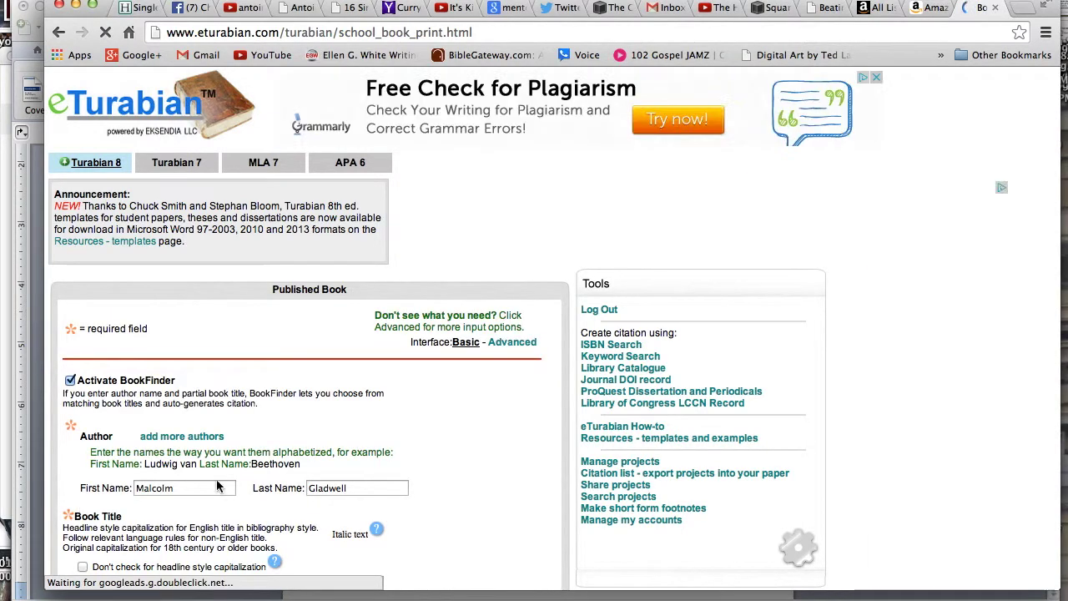
Set the citation's starting page number to 57 and resubmit the Published Book form
scroll(470, 451, down, 8)
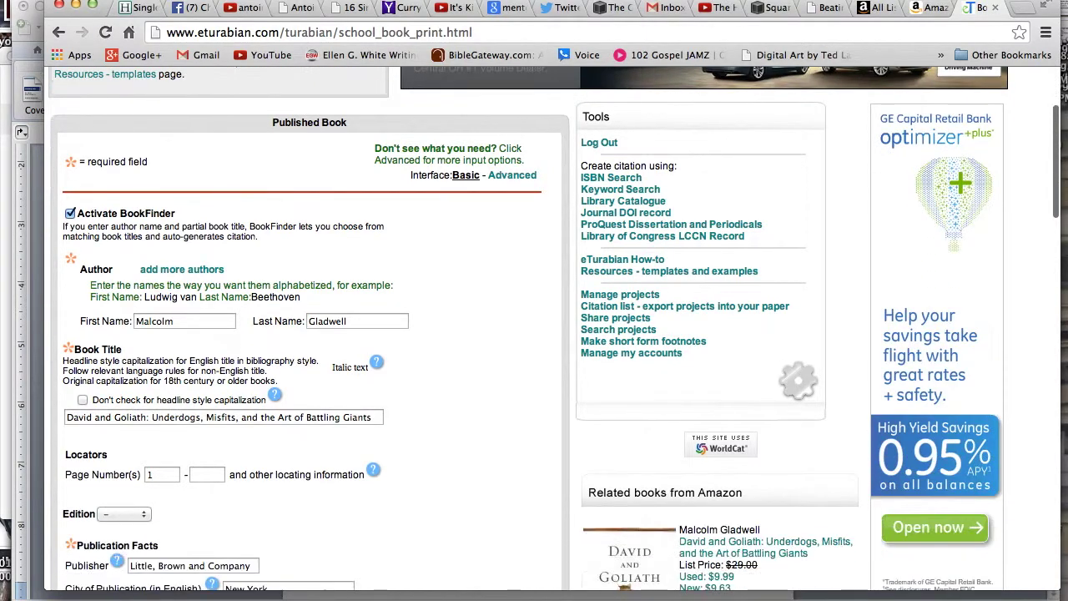
scroll(554, 329, down, 2)
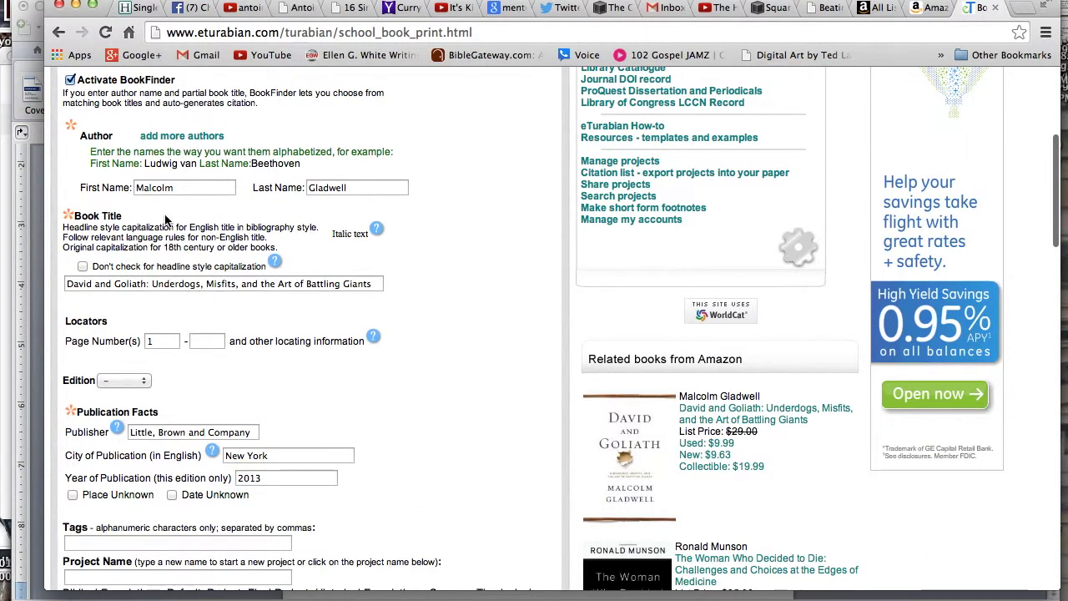
scroll(167, 191, down, 4)
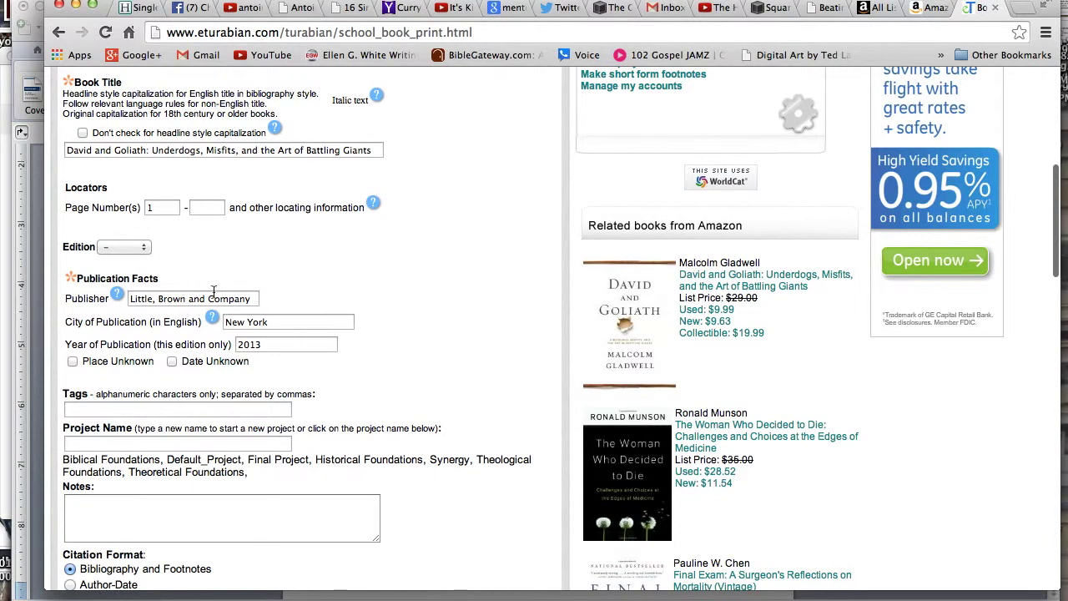
scroll(221, 310, down, 2)
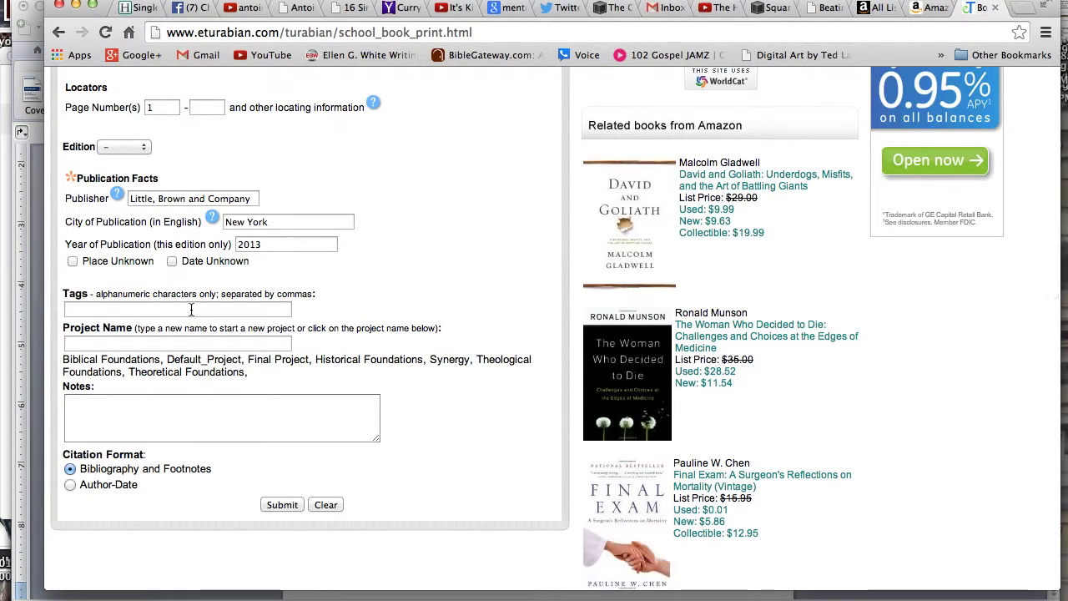
scroll(178, 377, up, 3)
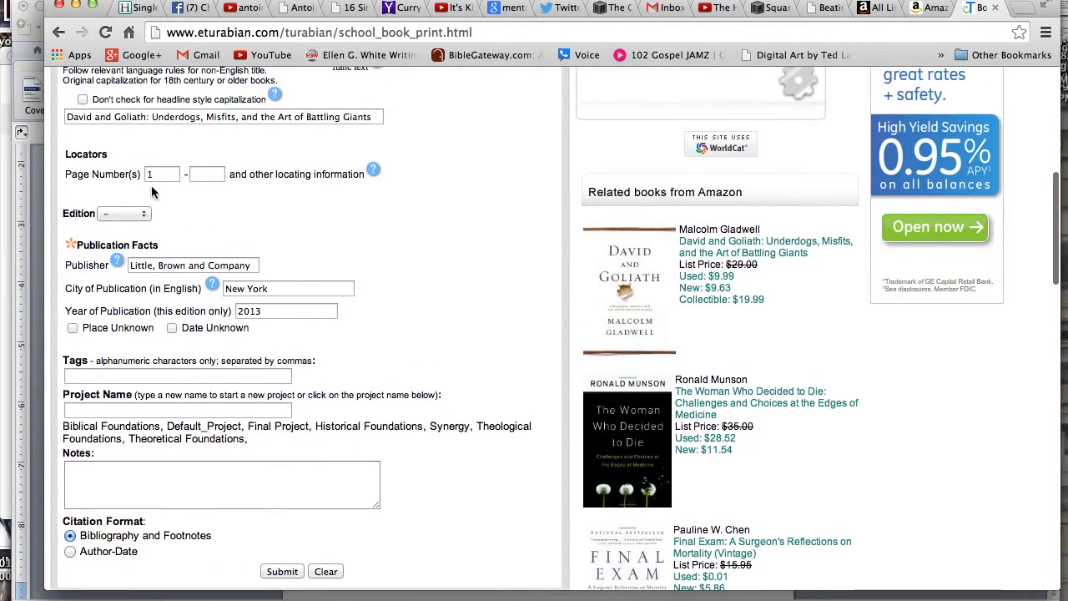
double_click(156, 209)
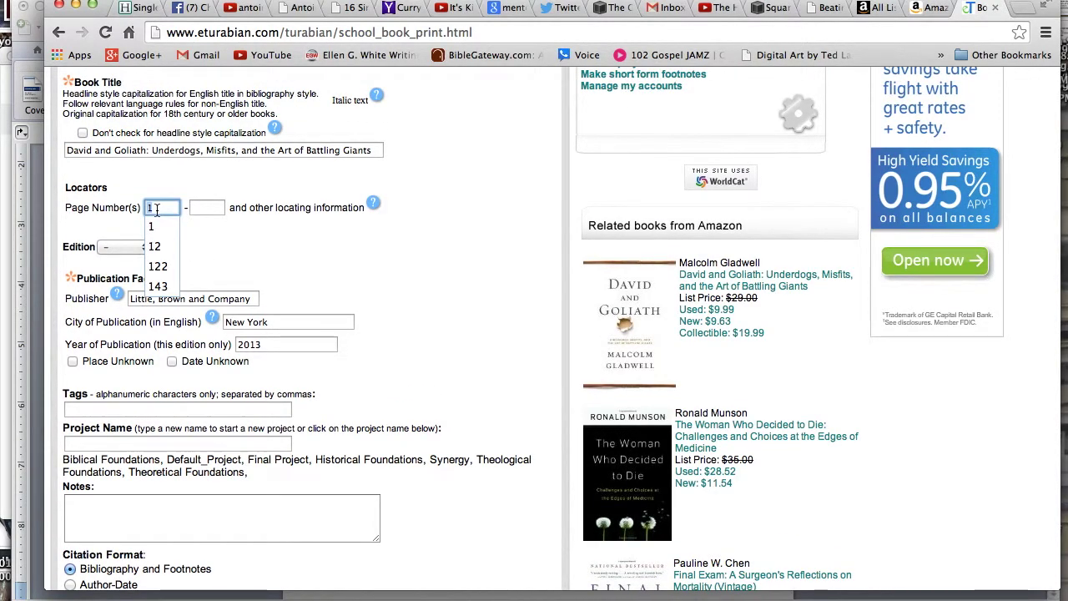
text(57)
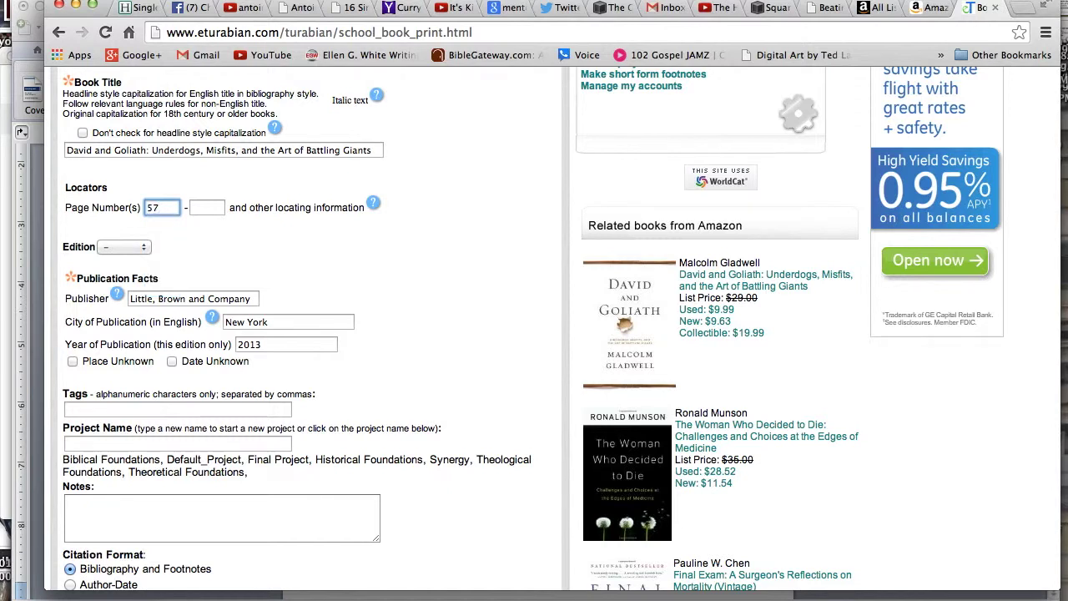
click(354, 267)
scroll(292, 418, down, 4)
click(281, 439)
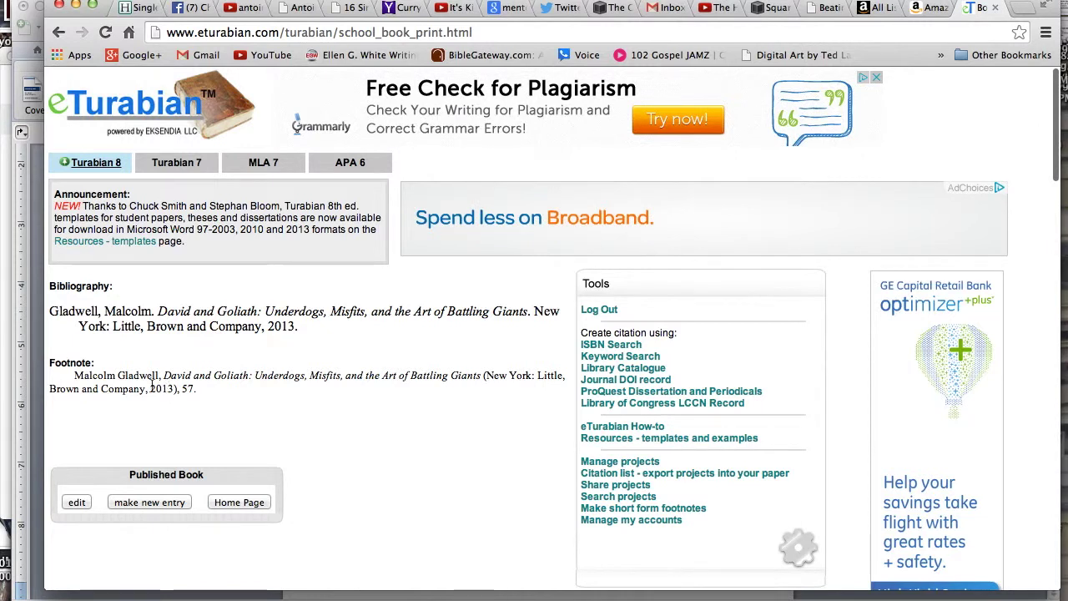
Replace the footnote text in the Word document with the regenerated page 57 citation and indent its first line
drag(73, 375, 200, 389)
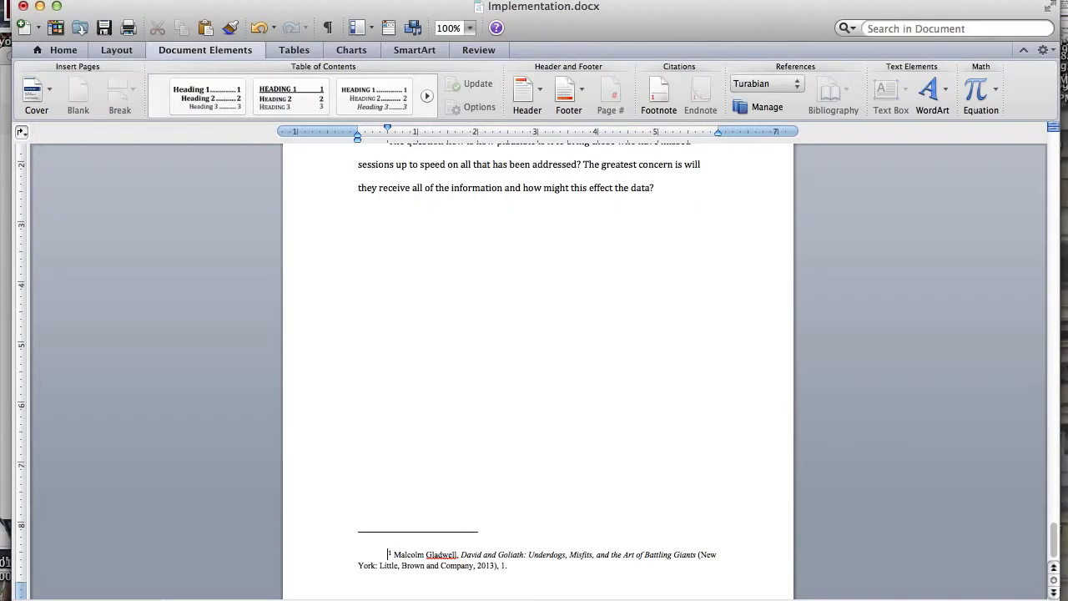
drag(390, 553, 410, 561)
click(541, 569)
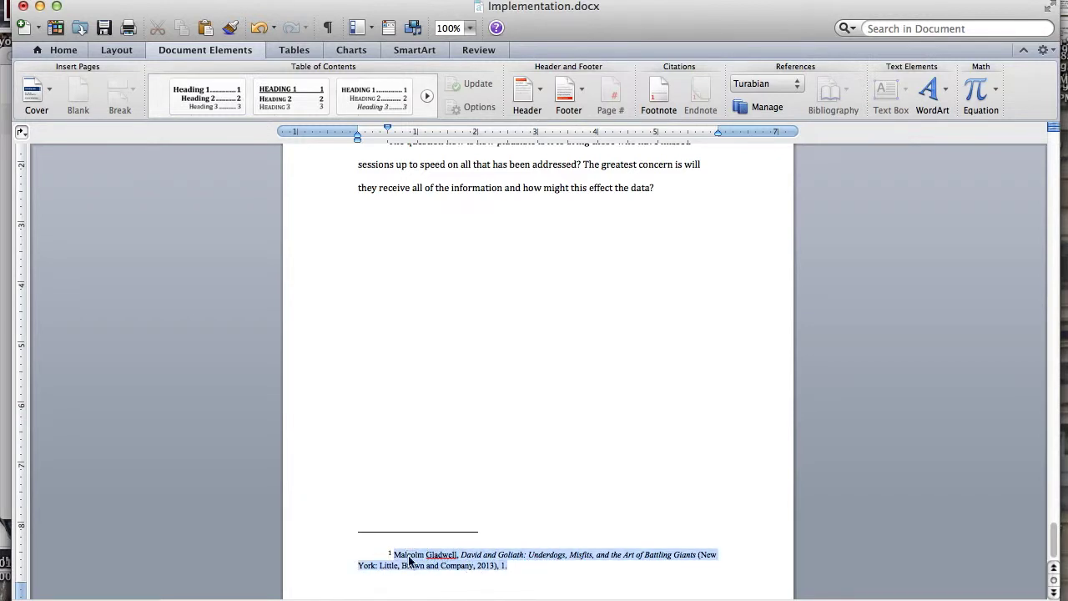
key(super+v)
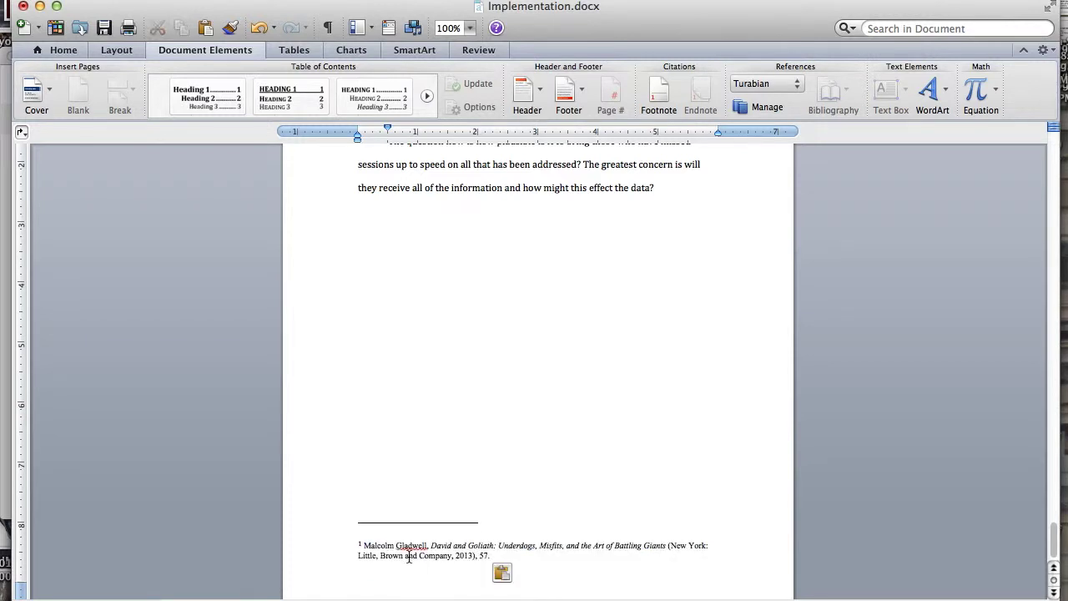
key(Home)
key(Tab)
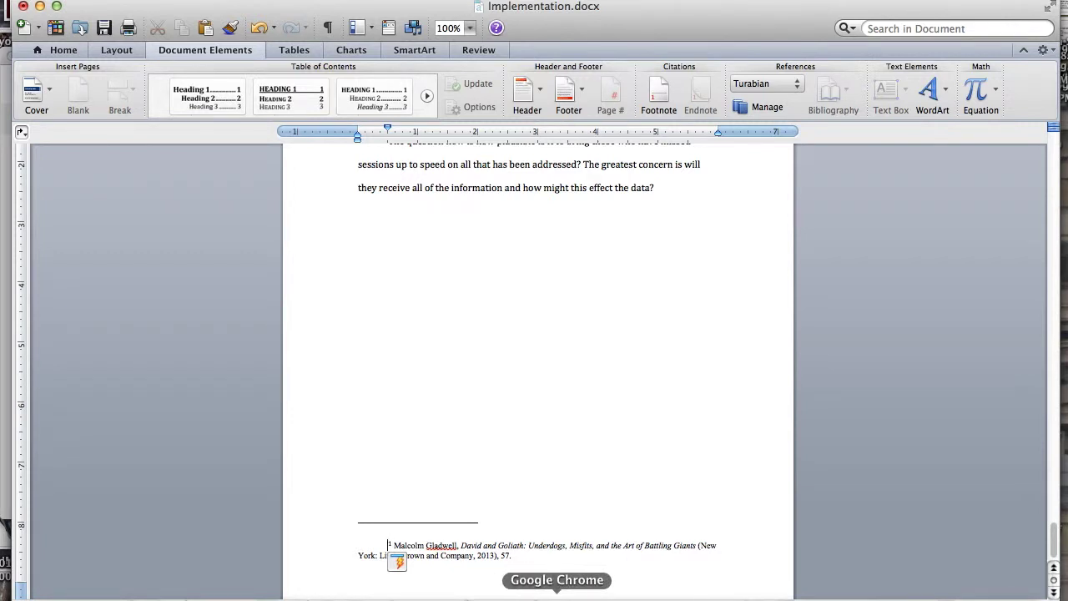
Switch back to Google Chrome and reopen the David and Goliath book citation for editing
click(397, 562)
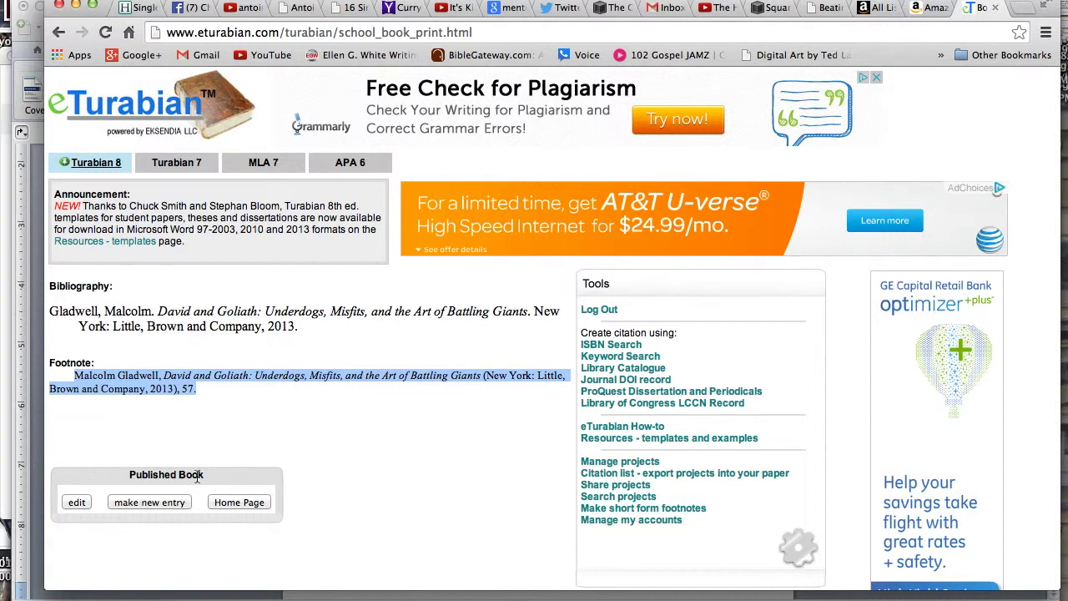
click(77, 503)
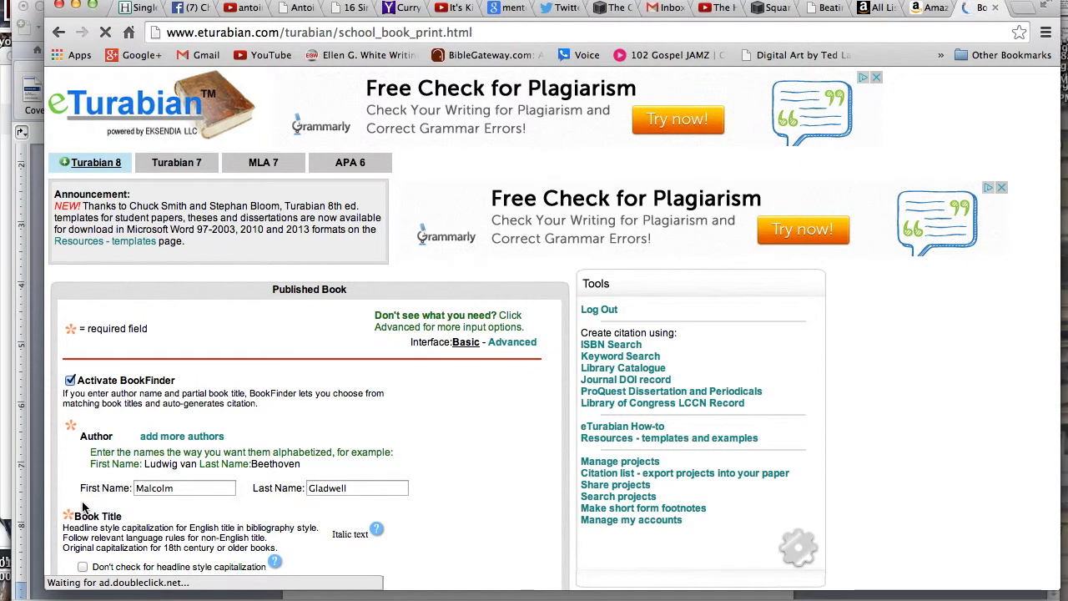
scroll(84, 507, down, 4)
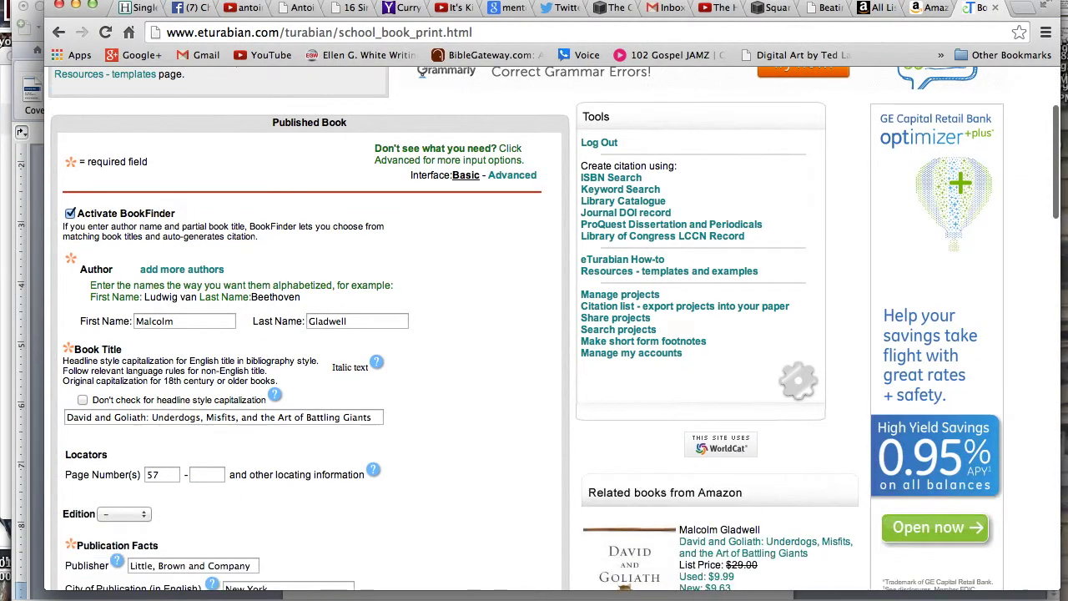
scroll(554, 329, down, 7)
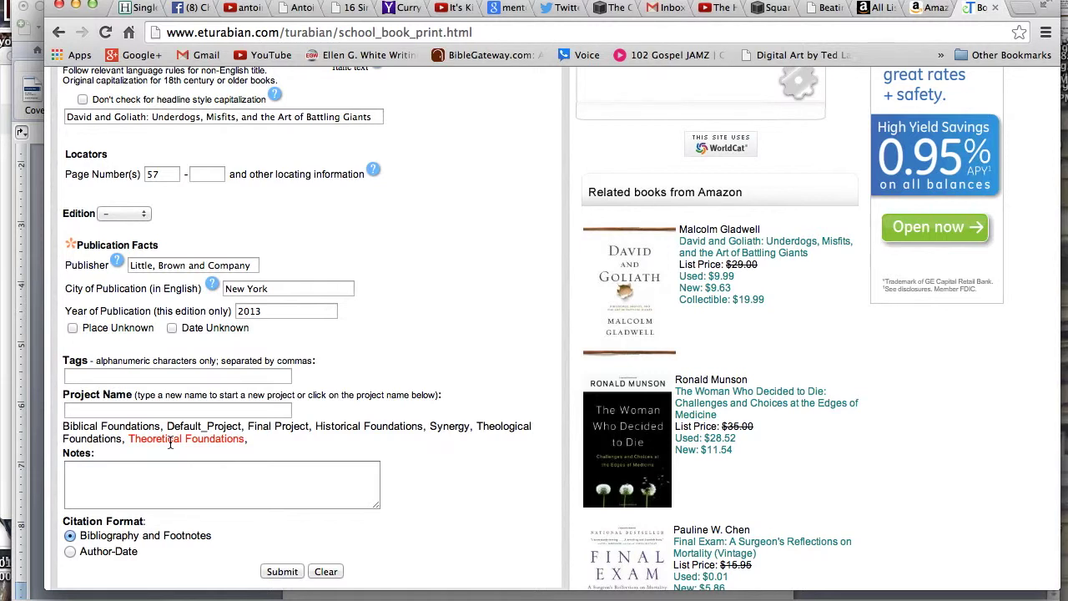
Try Biblical Foundations as the citation's project name and clear the field again
click(116, 411)
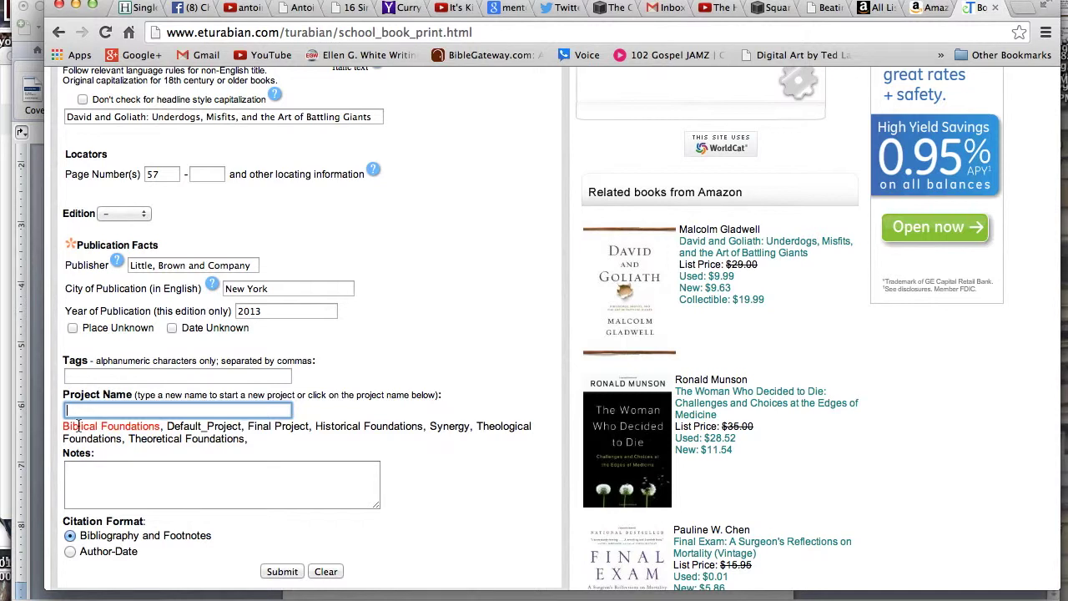
click(77, 425)
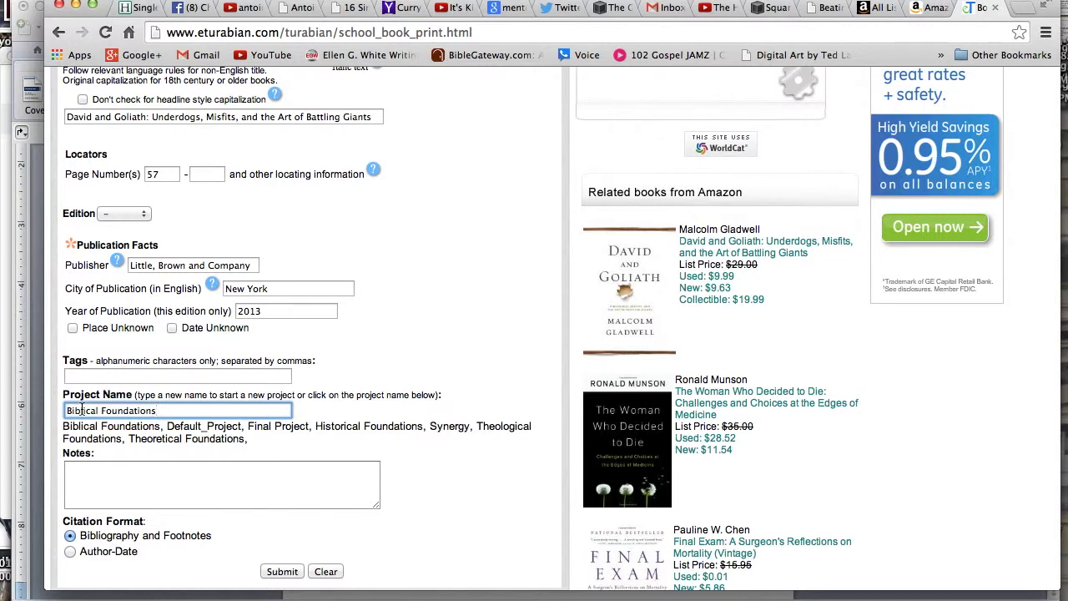
click(81, 410)
double_click(82, 410)
triple_click(81, 410)
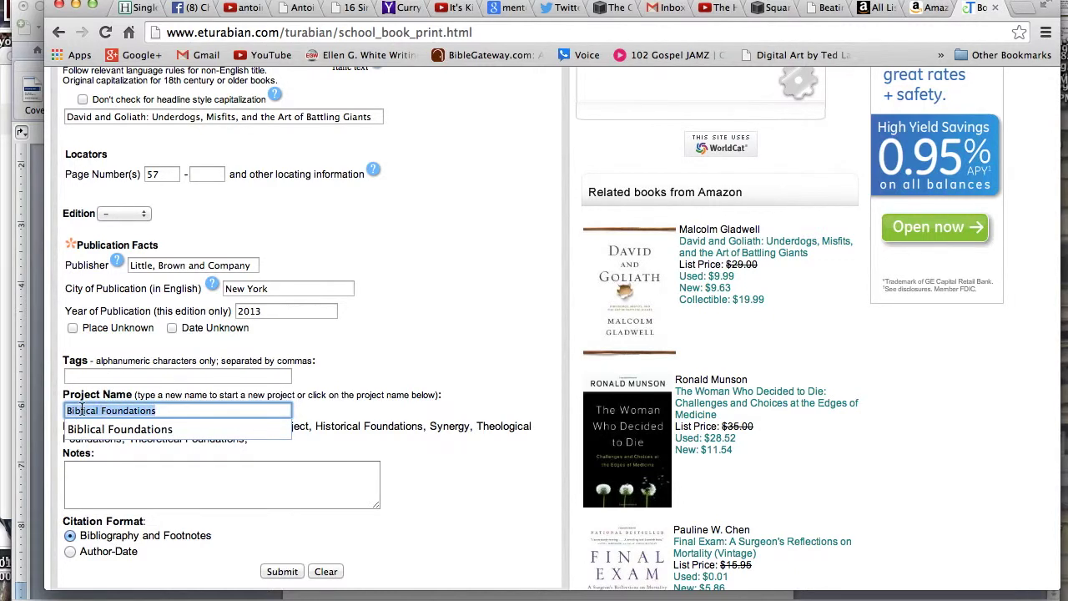
key(BackSpace)
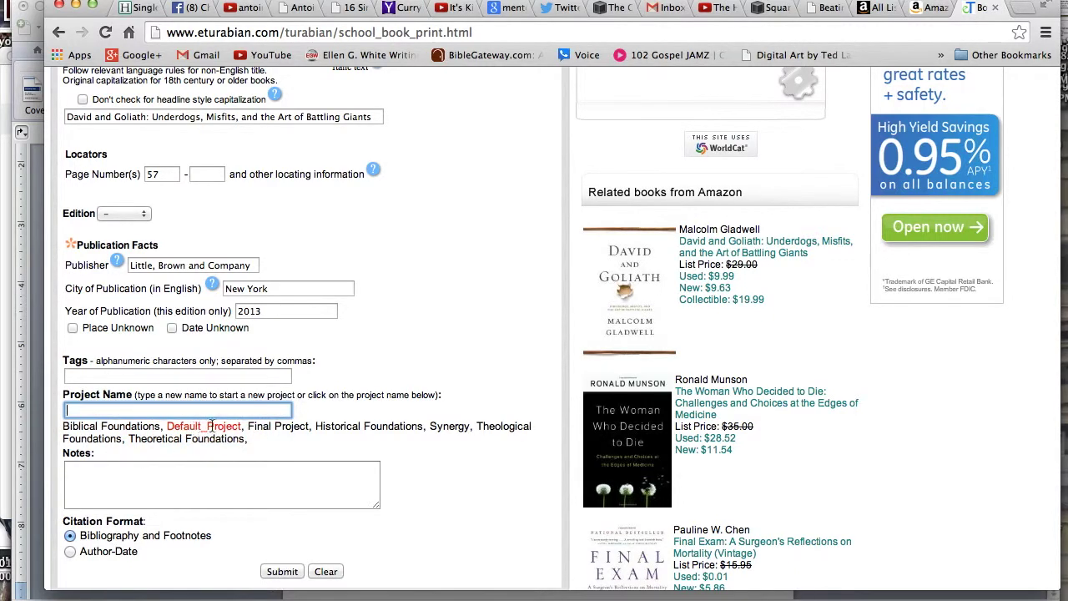
Assign the David and Goliath citation to Default_Project and resubmit the Published Book form
click(262, 425)
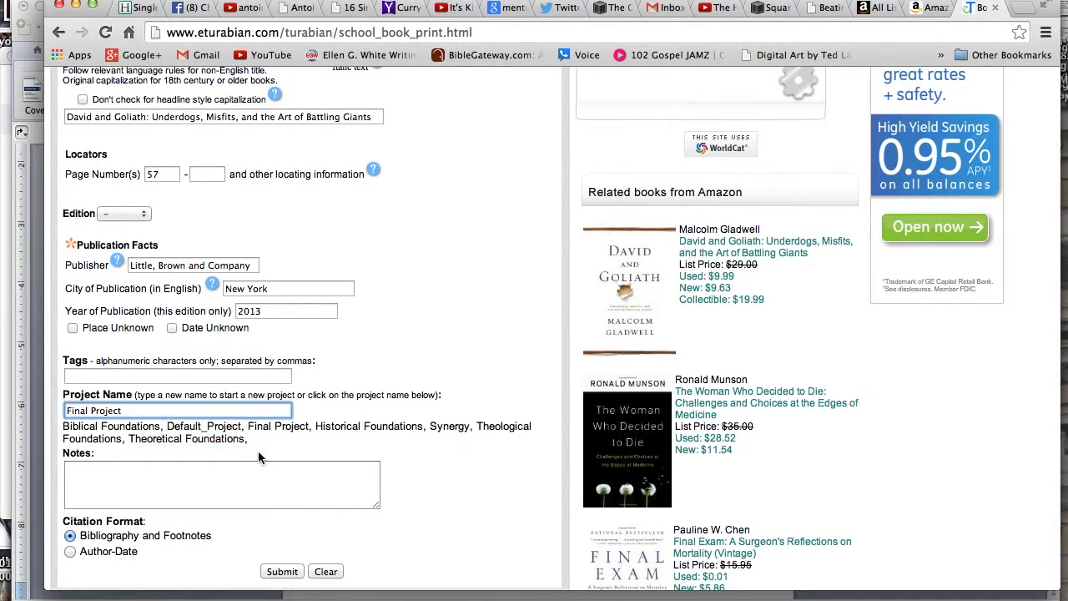
click(181, 427)
click(283, 572)
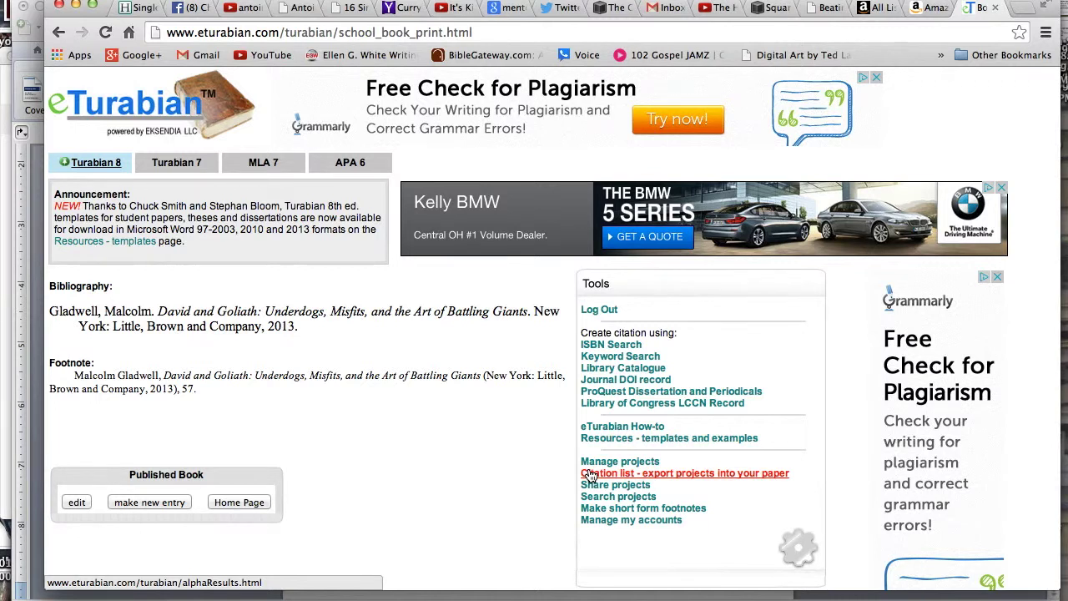
Open the citation list for Default_Project and review its bibliography entries
click(731, 482)
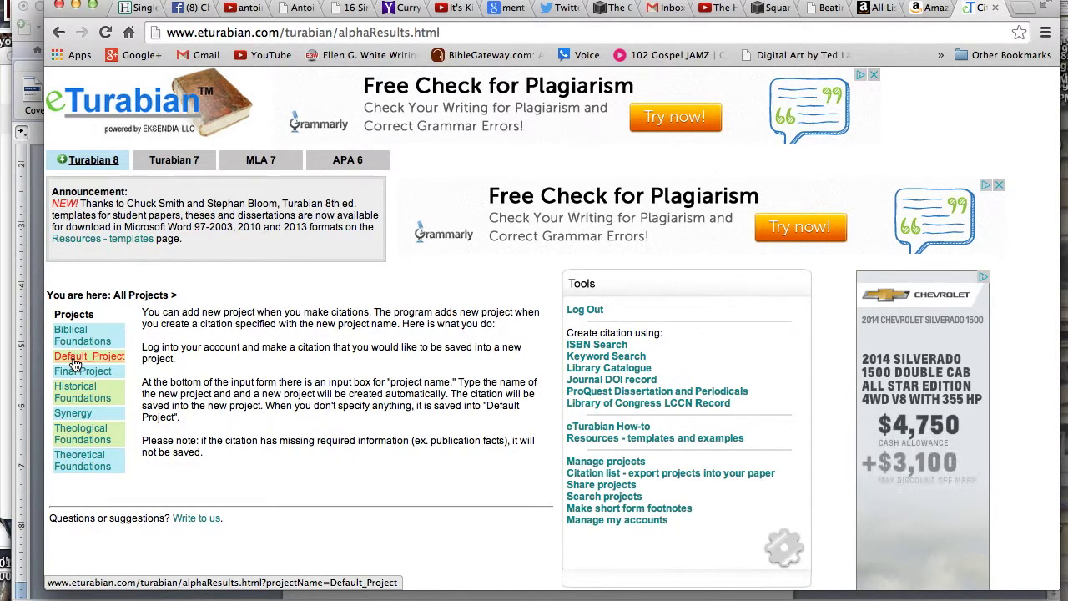
click(75, 359)
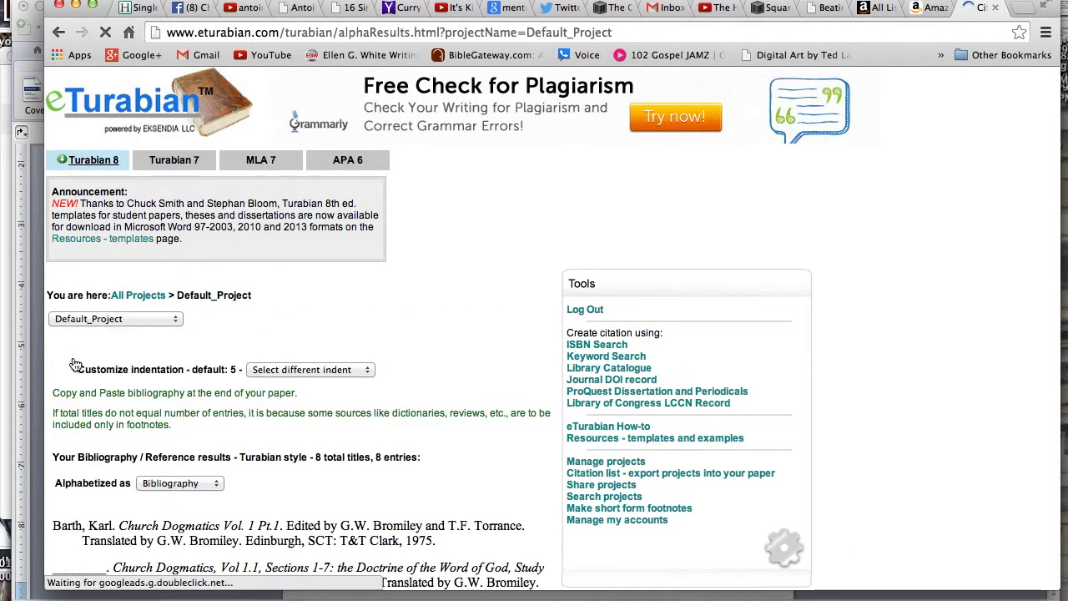
scroll(75, 365, down, 5)
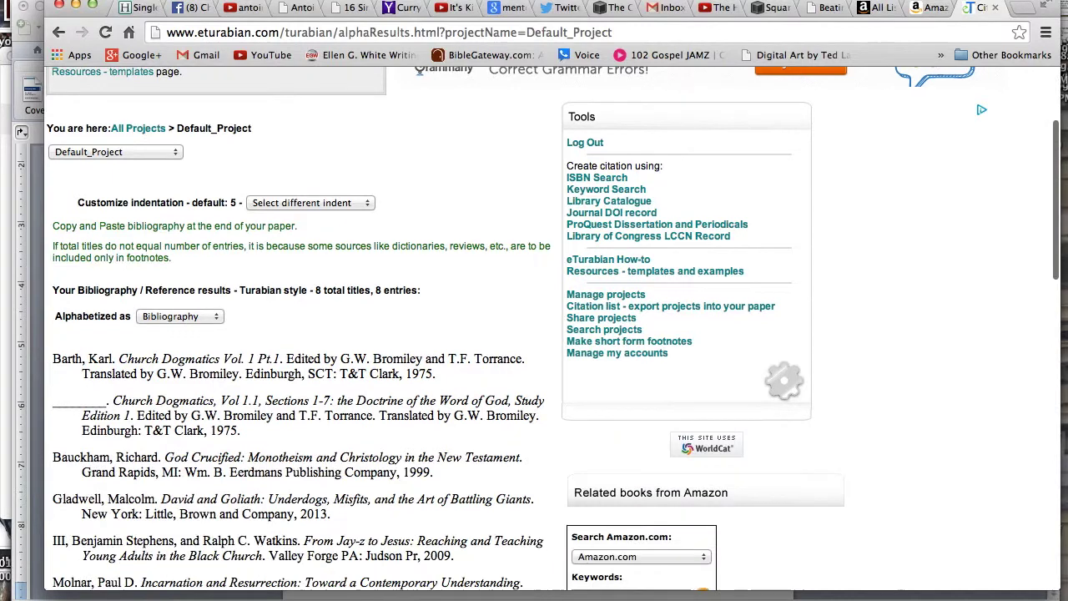
scroll(552, 329, down, 5)
scroll(552, 329, up, 4)
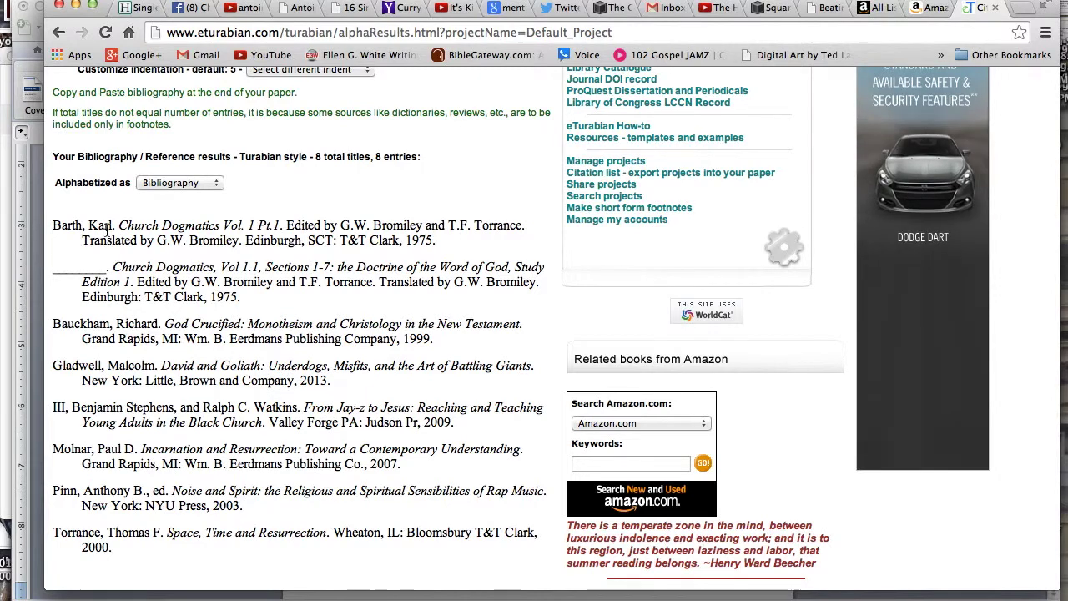
scroll(106, 231, up, 1)
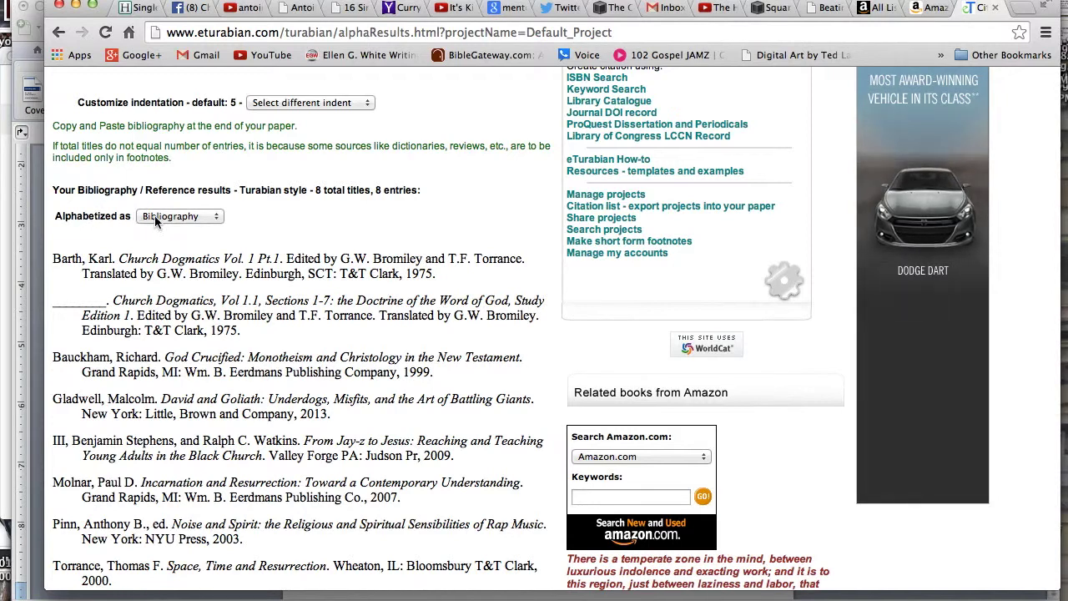
Keep the list alphabetized as Bibliography and copy all of its bibliography entries
click(211, 217)
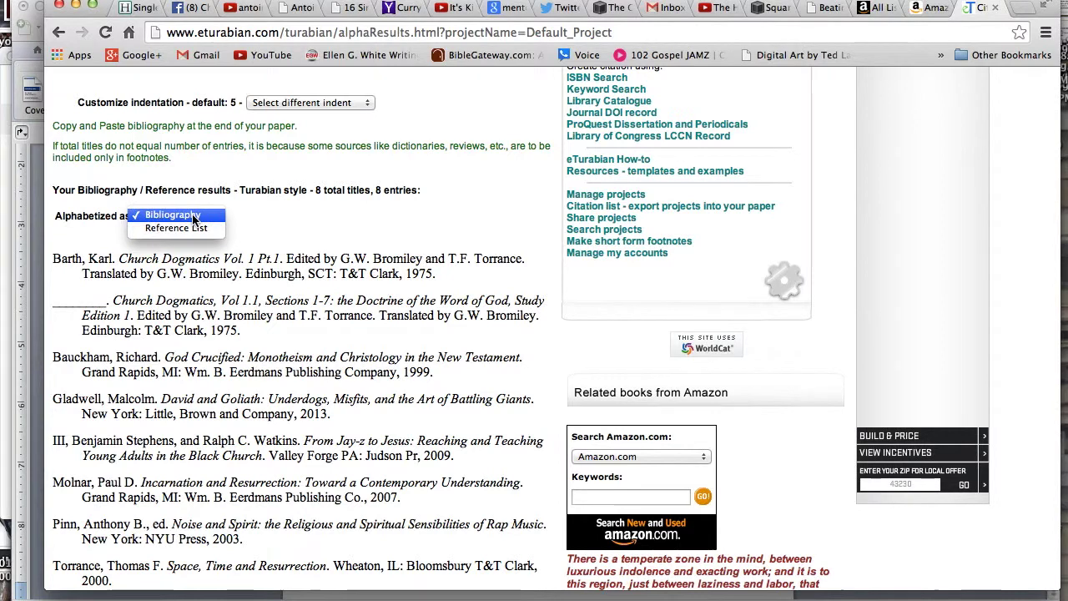
click(194, 219)
drag(51, 246, 190, 417)
key(super+c)
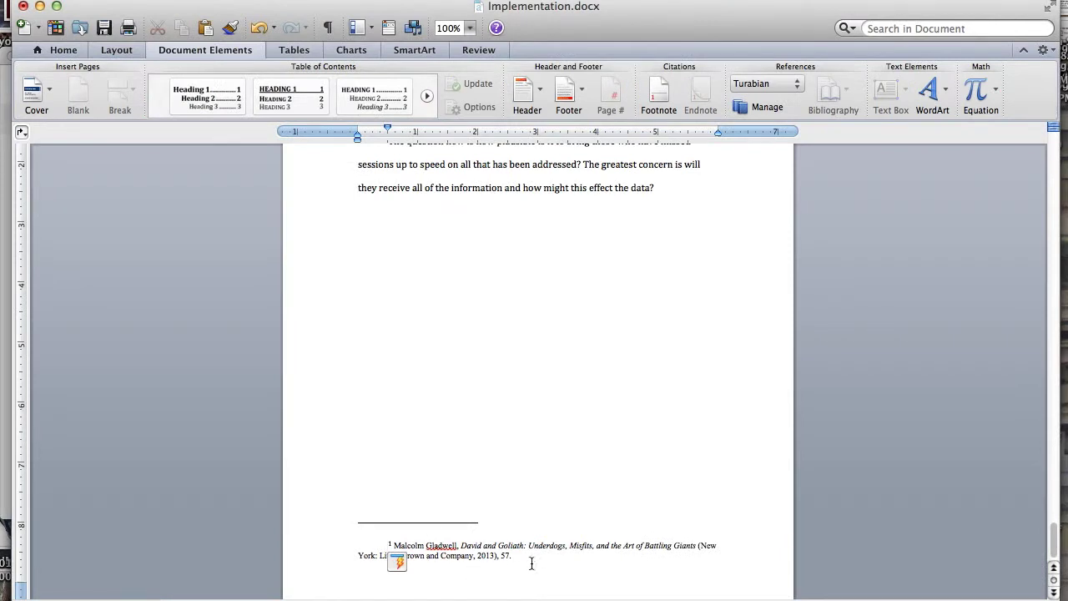
Switch to the Word document and insert a page break below its last body paragraph
click(488, 472)
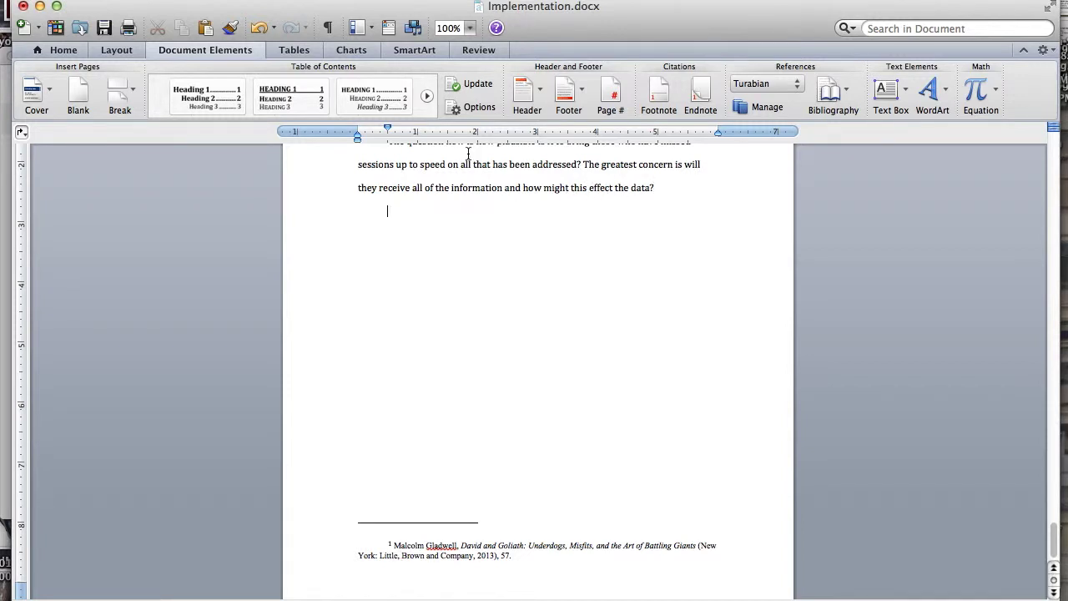
click(116, 94)
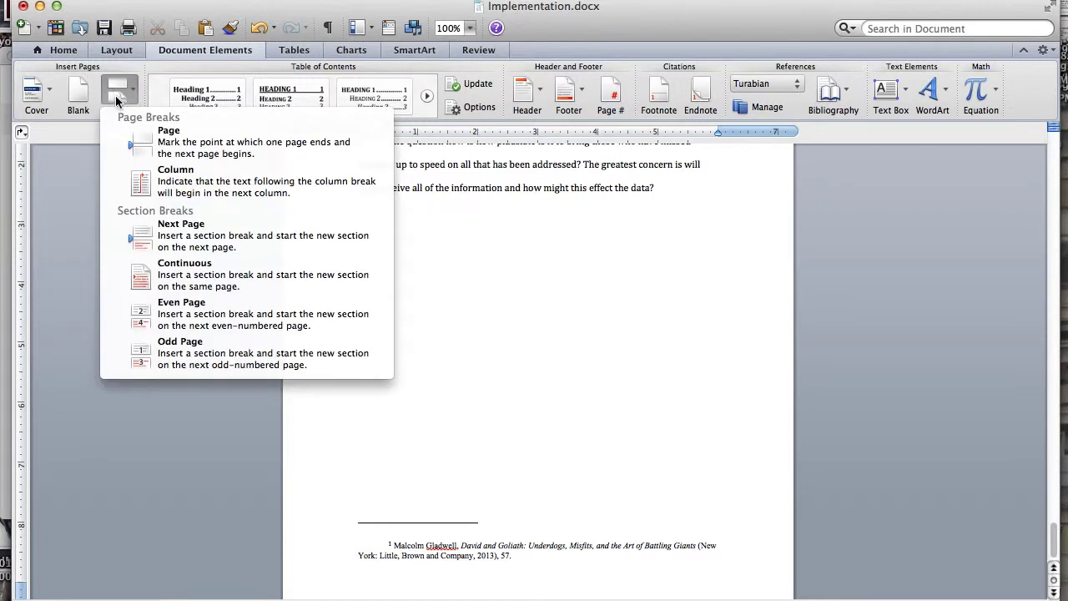
click(171, 144)
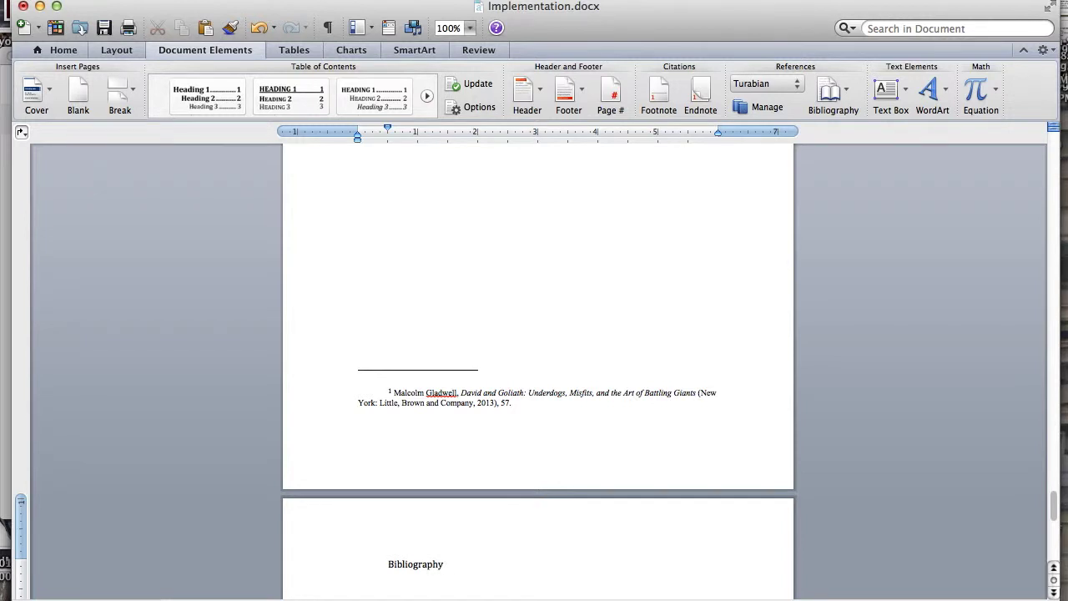
Add the heading Bibliography on the new page and paste the copied bibliography entries beneath it
key(Return)
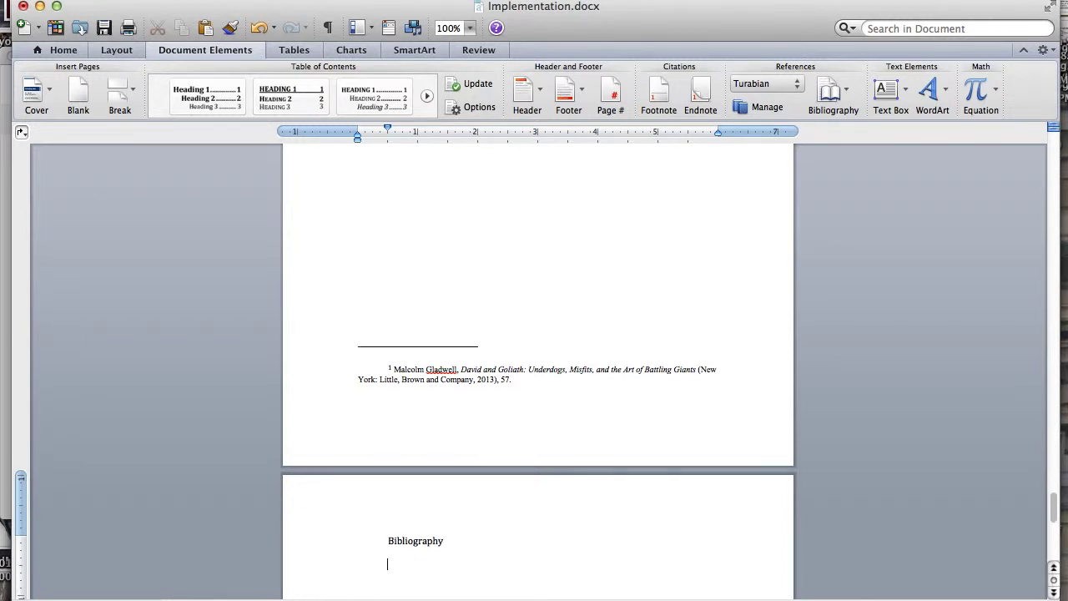
key(super+v)
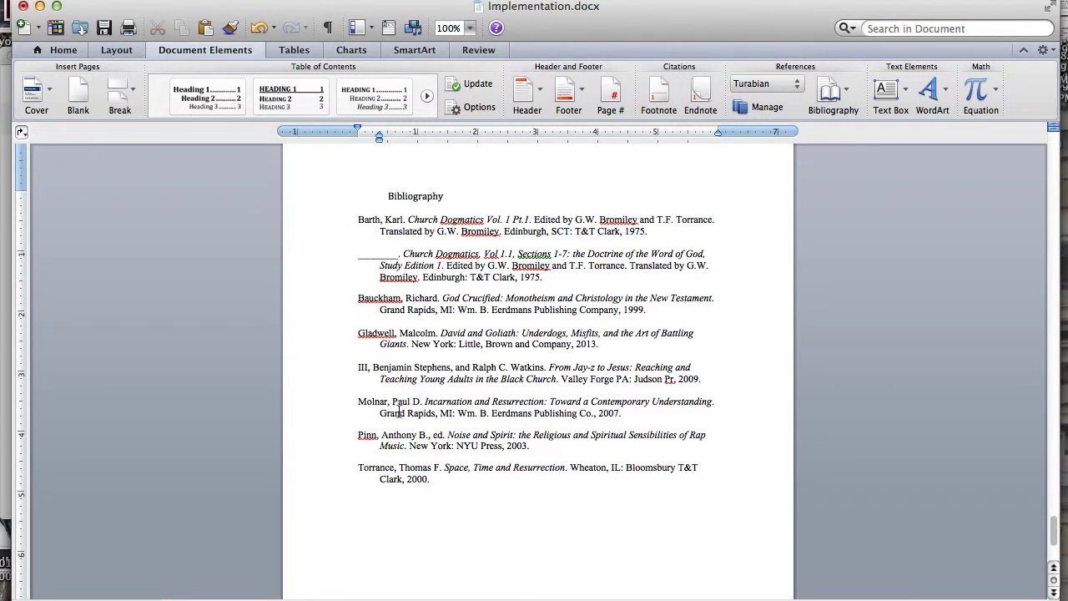
Switch back to Google Chrome and open the Biblical Foundations project under project management
mouse_move(383, 596)
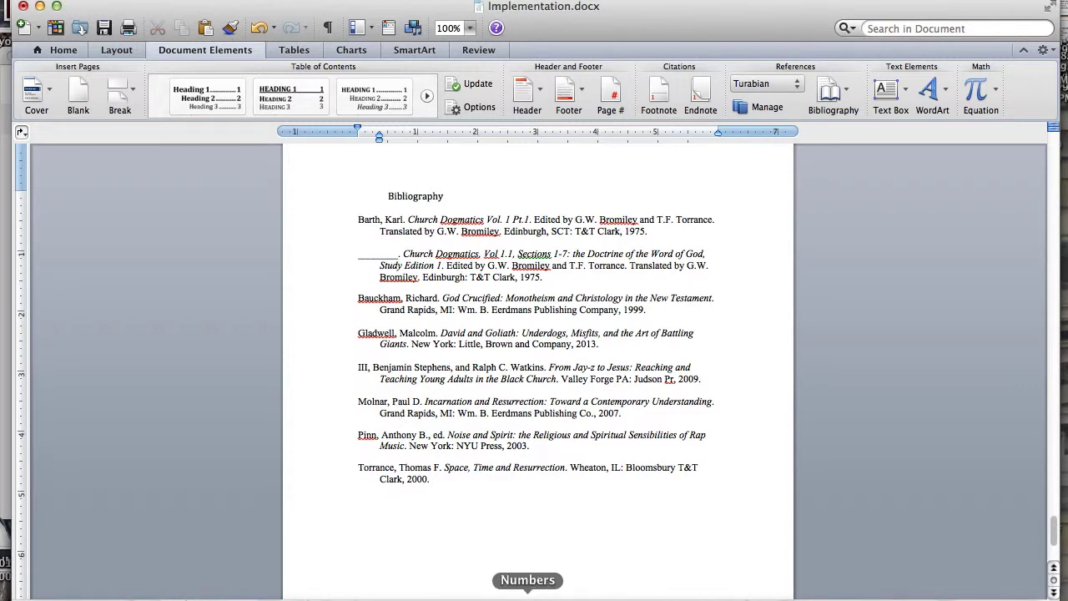
click(551, 594)
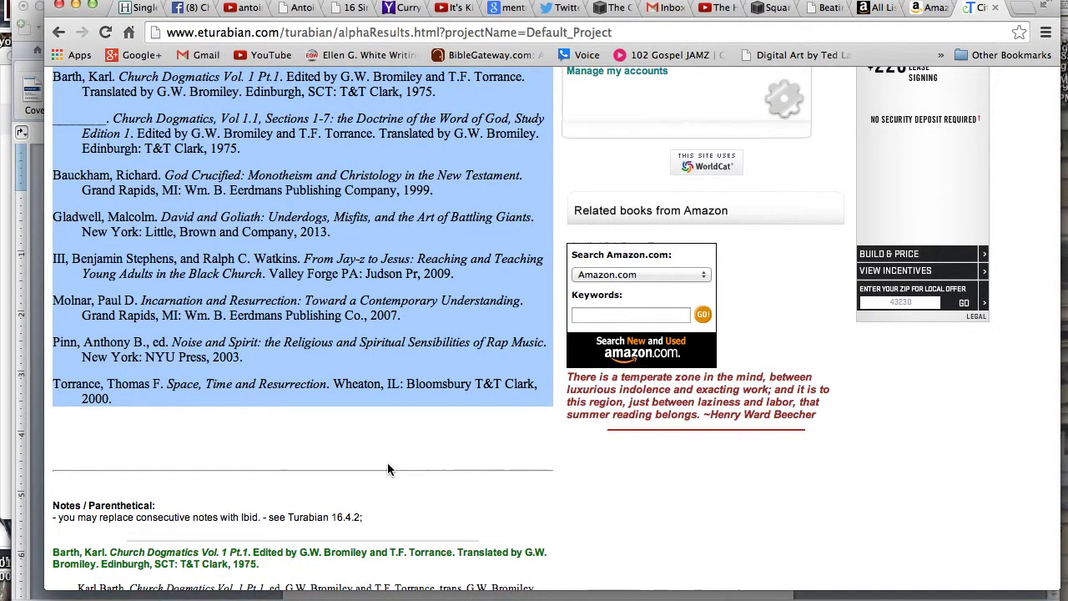
click(387, 462)
scroll(387, 462, up, 5)
scroll(394, 467, up, 3)
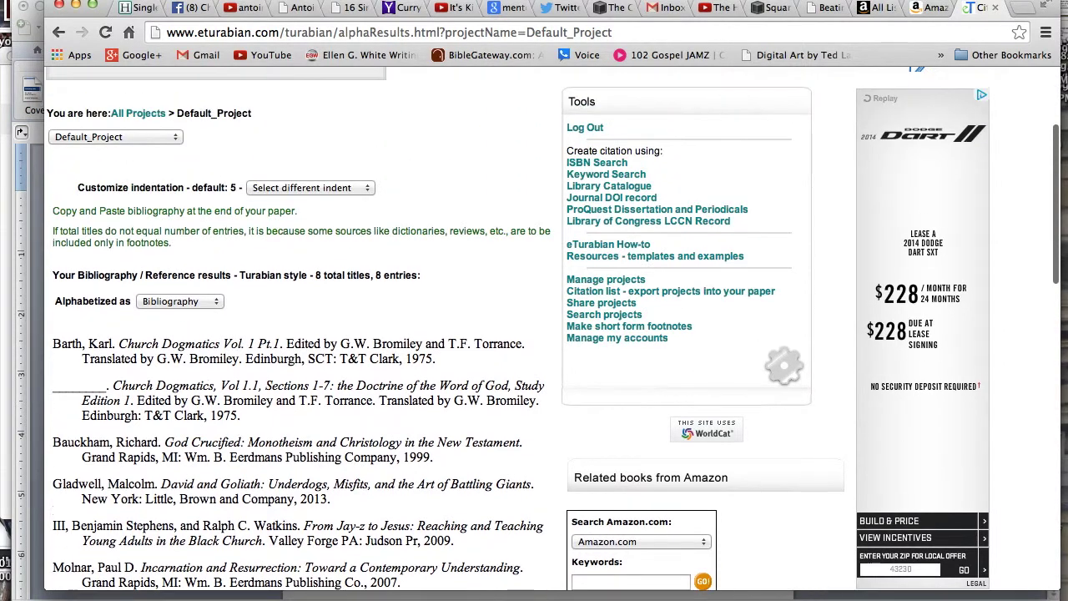
click(576, 281)
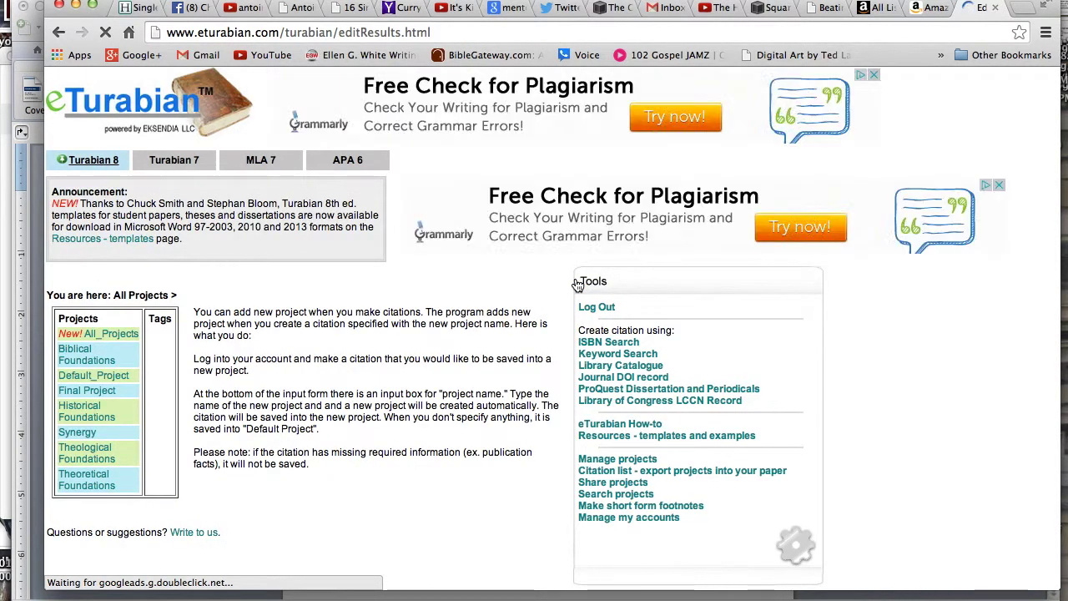
click(75, 357)
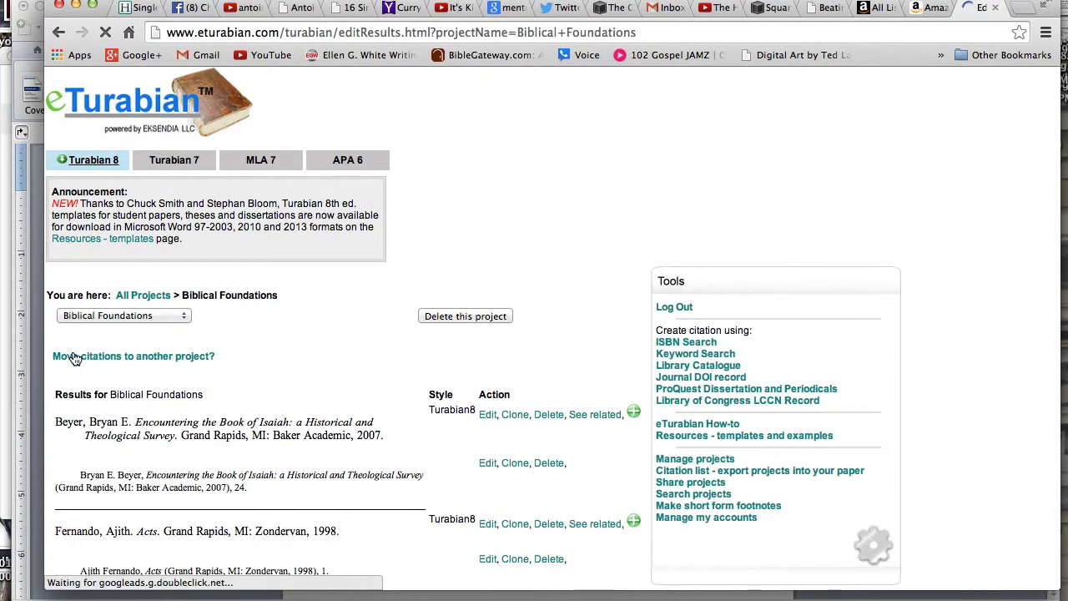
Change the page number in the Harper's Bible Commentary footnote entry to 1078 and save the entry
scroll(145, 408, down, 10)
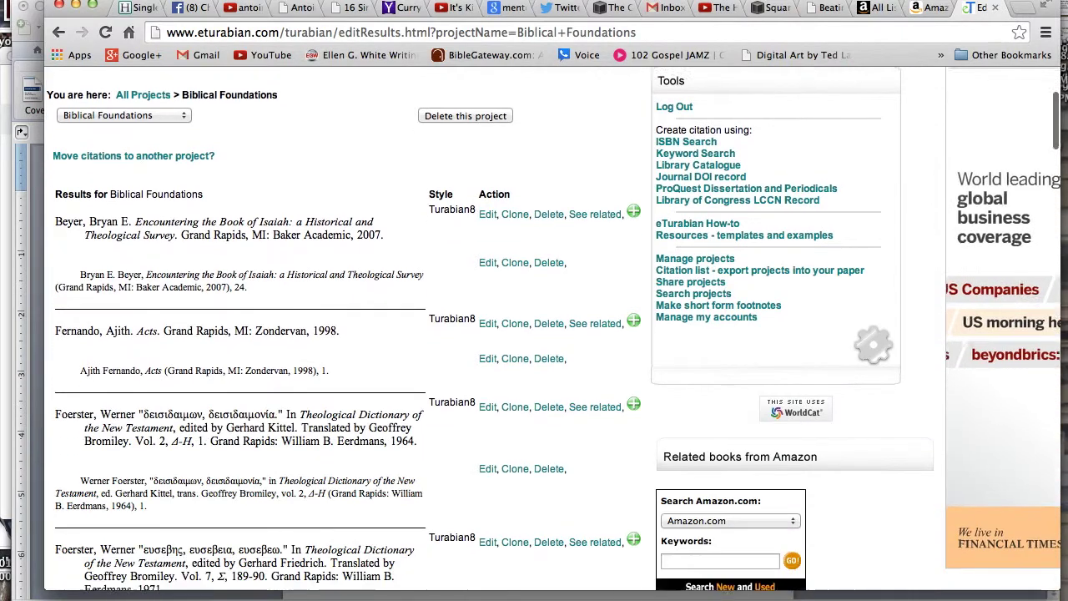
scroll(557, 329, down, 8)
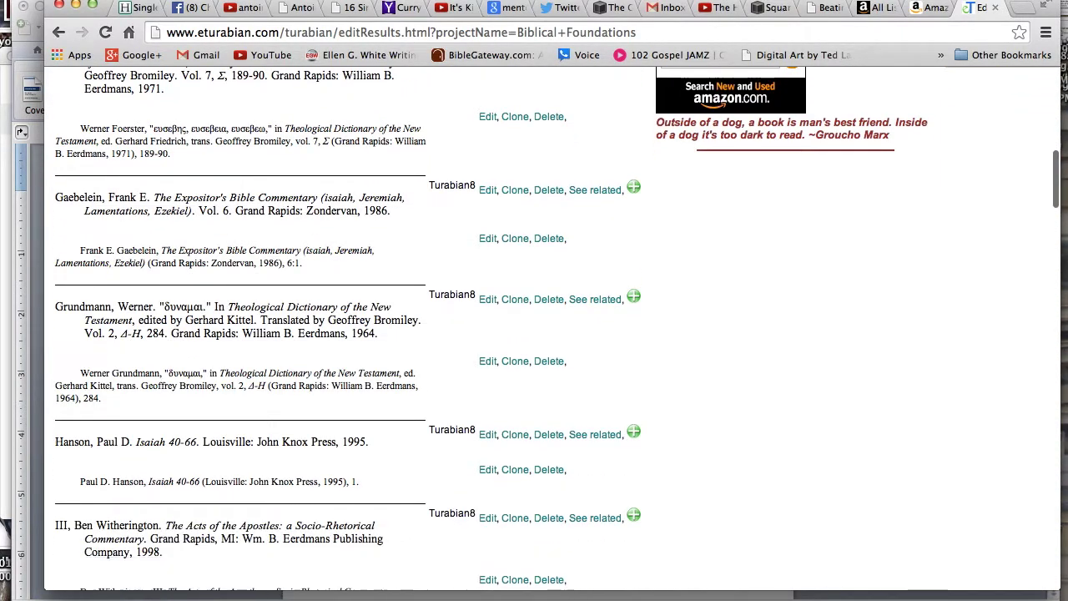
scroll(557, 329, down, 5)
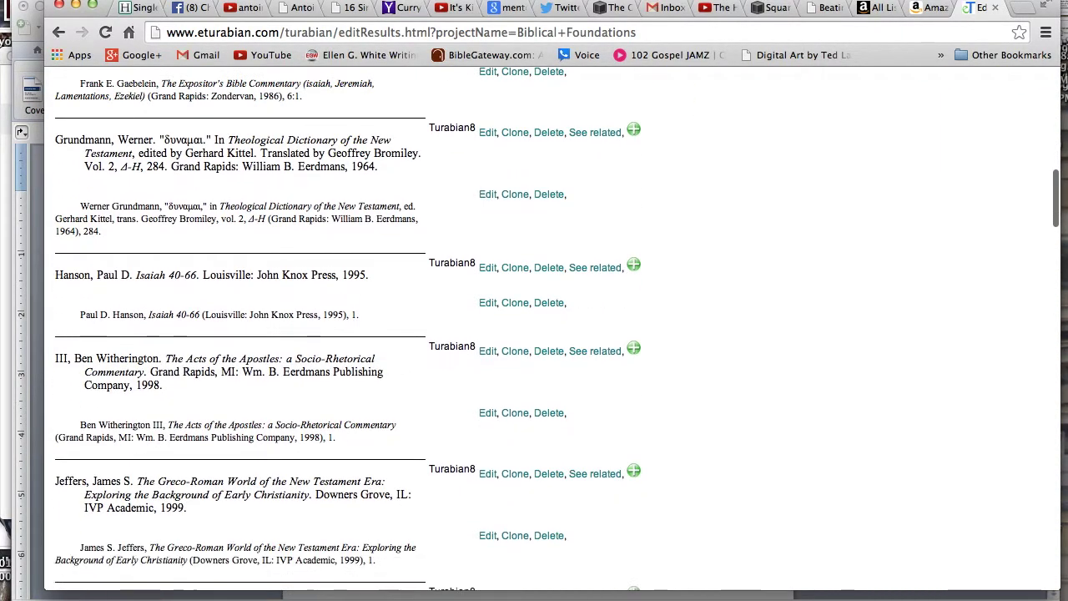
scroll(557, 329, down, 8)
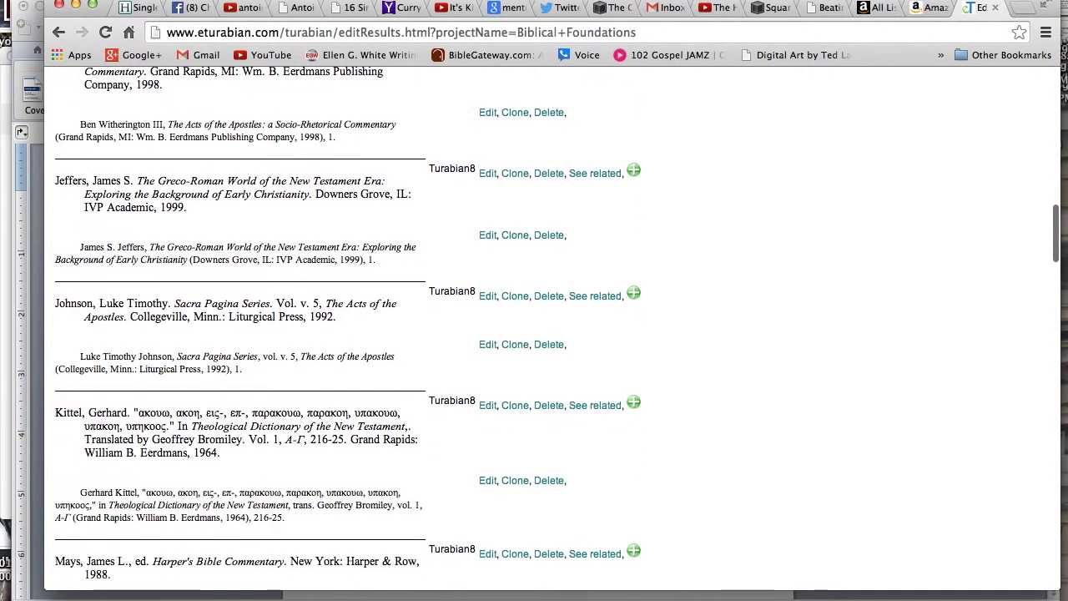
scroll(397, 411, down, 4)
scroll(397, 410, up, 2)
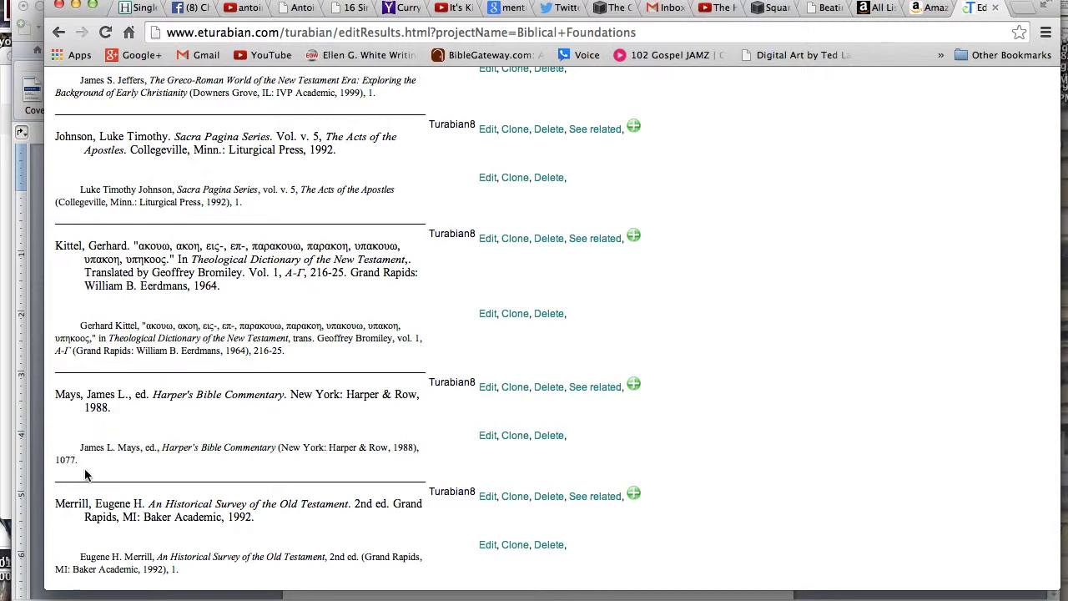
click(487, 436)
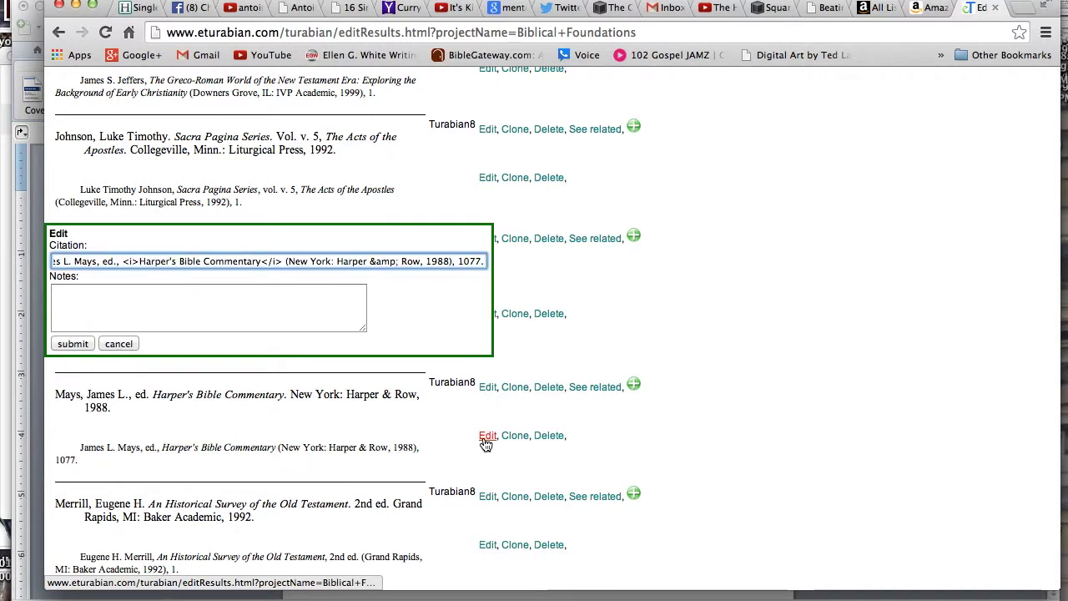
click(204, 262)
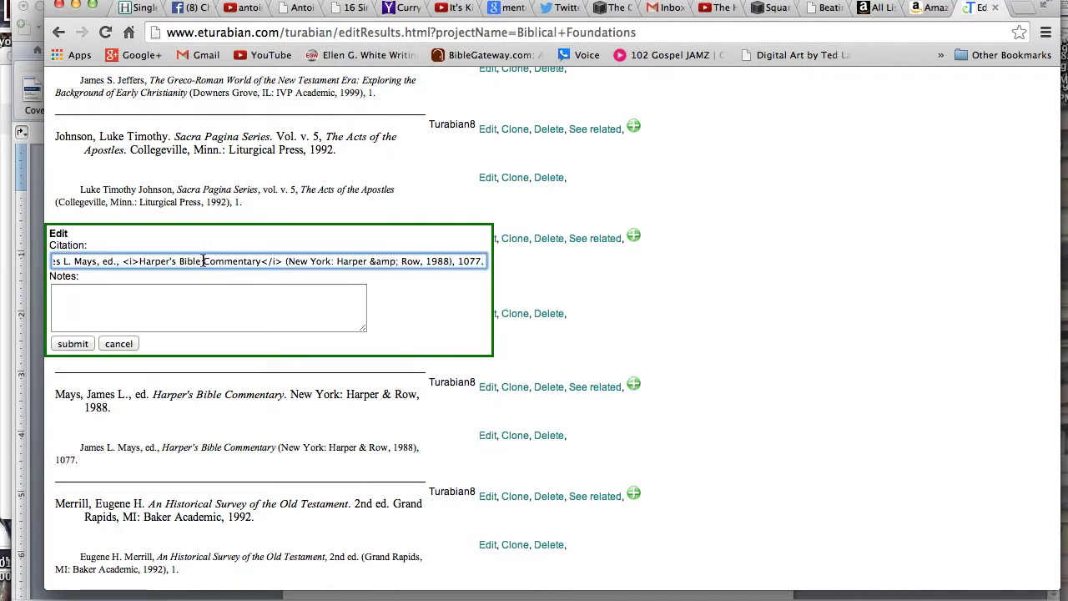
double_click(459, 261)
text(10)
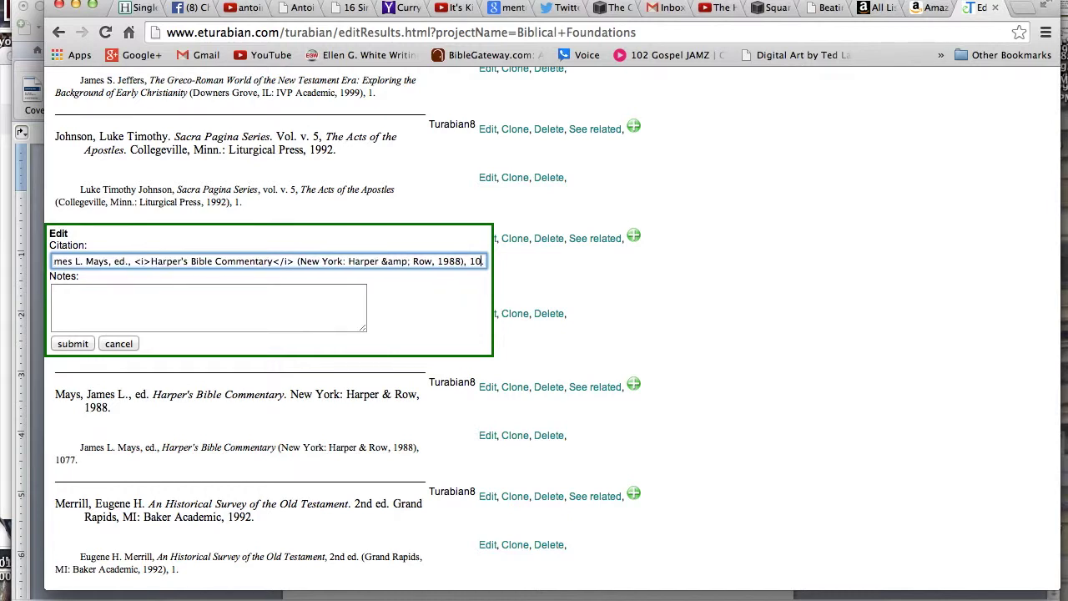
text(78.)
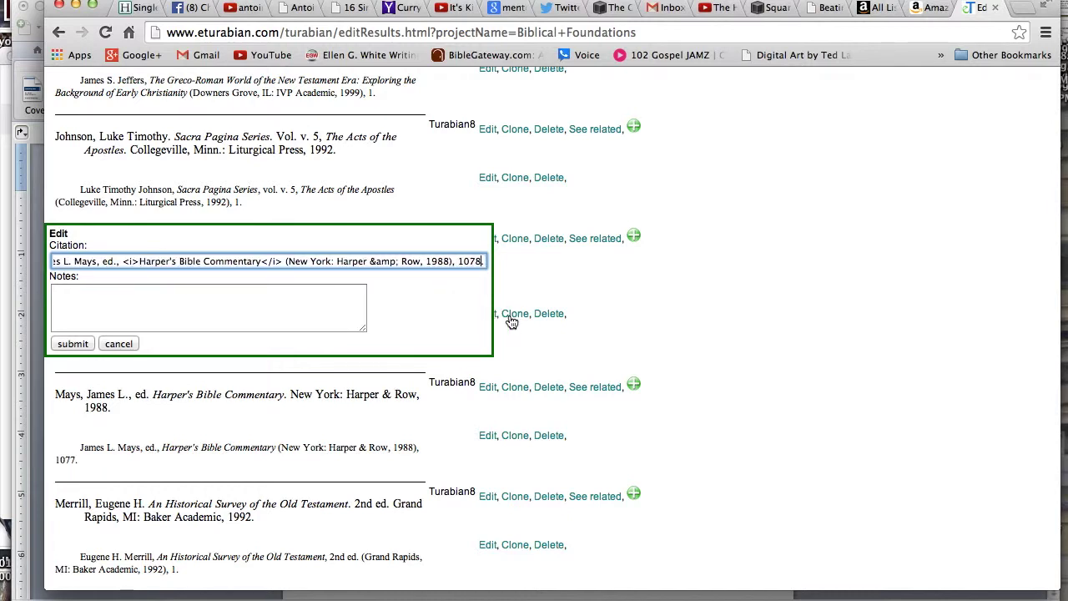
click(72, 345)
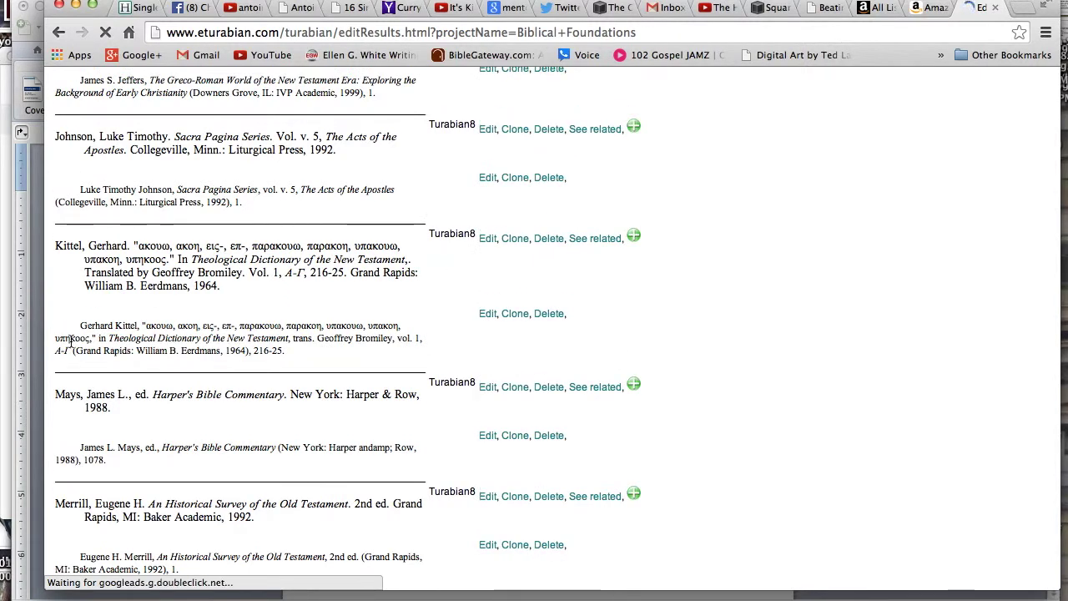
Set the page number in the Harper's Bible Commentary footnote entry back to 1077 and save it
click(488, 435)
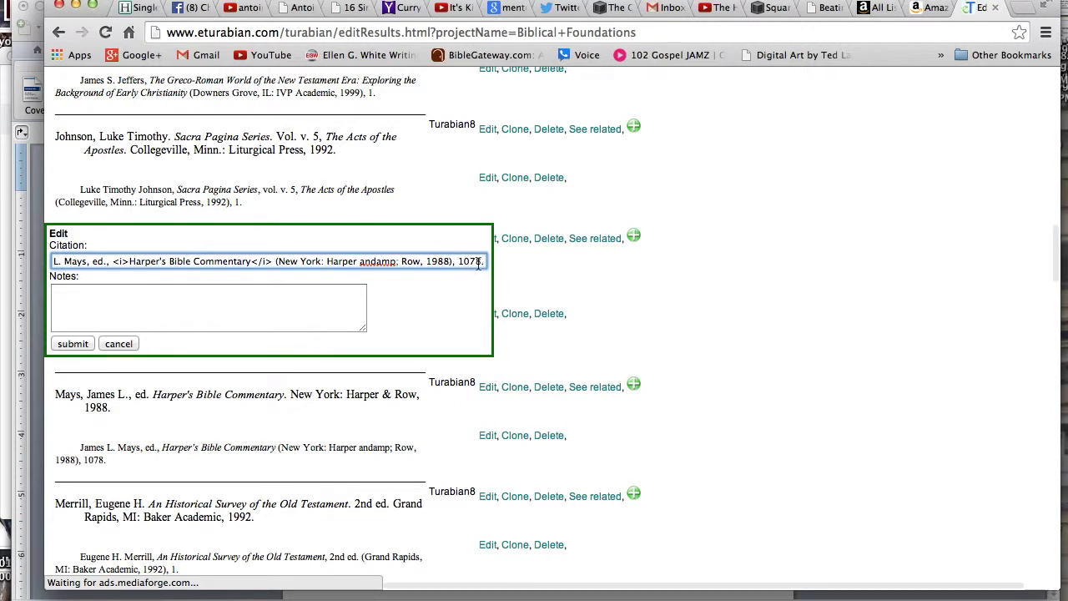
key(BackSpace)
text(7)
click(82, 344)
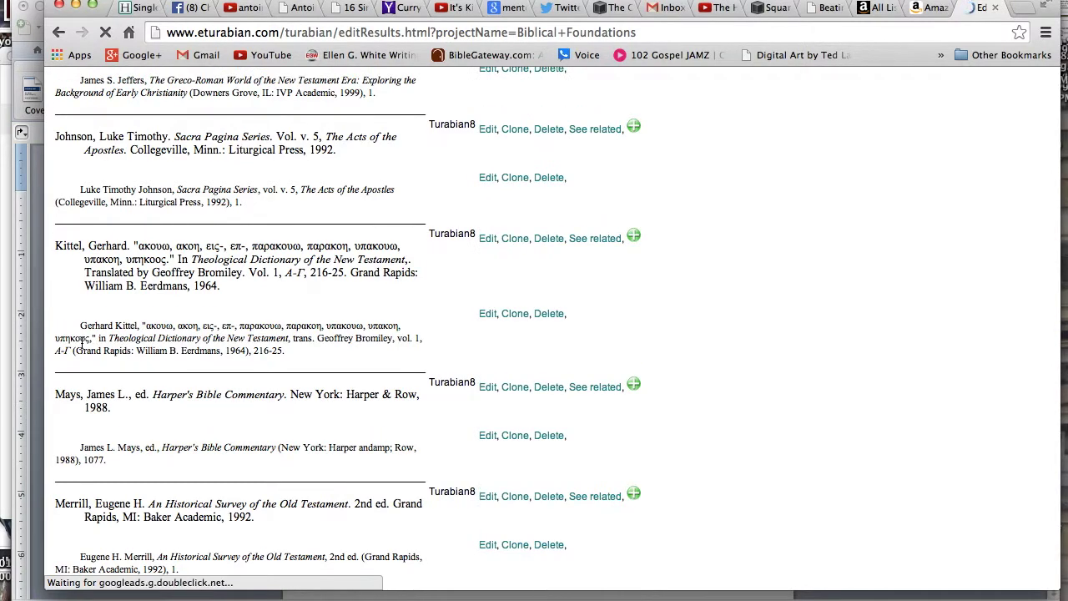
Switch from the Biblical Foundations project to Default_Project to list its saved citations
scroll(534, 334, up, 4)
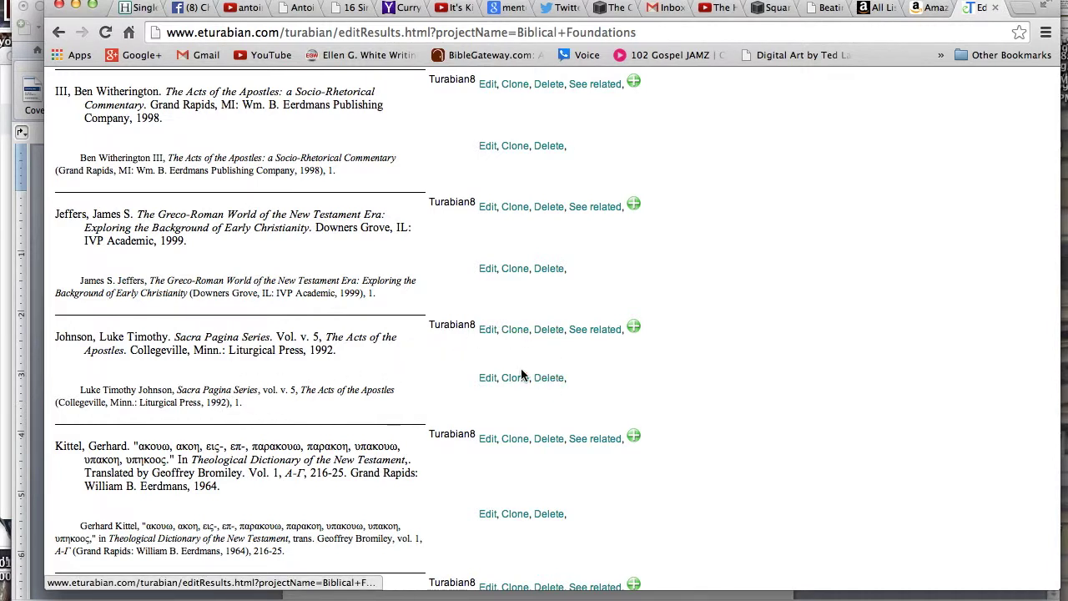
scroll(489, 322, up, 1)
scroll(579, 270, up, 4)
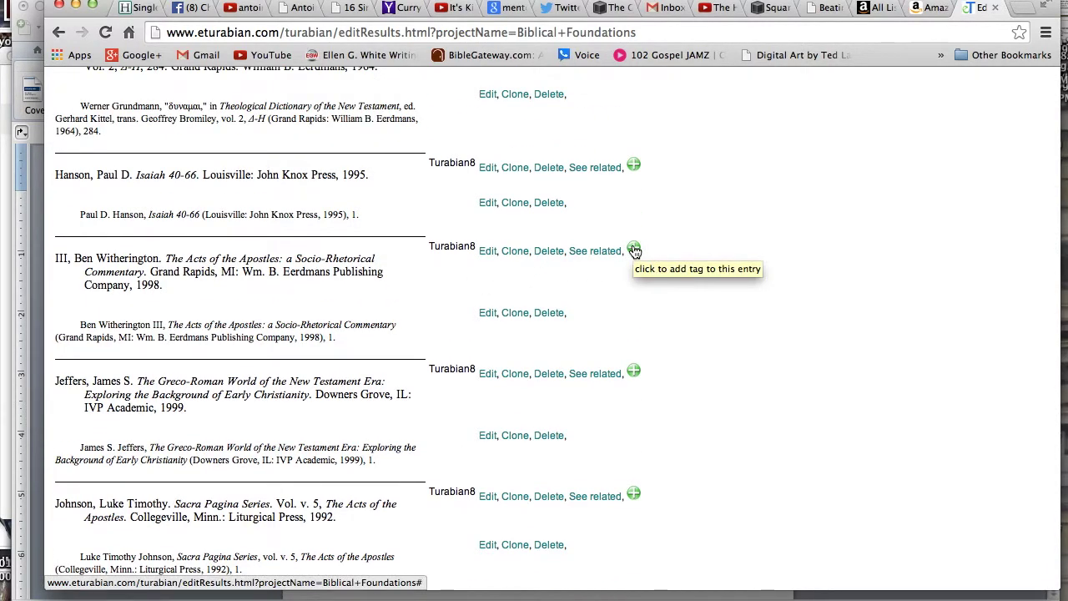
scroll(634, 250, up, 12)
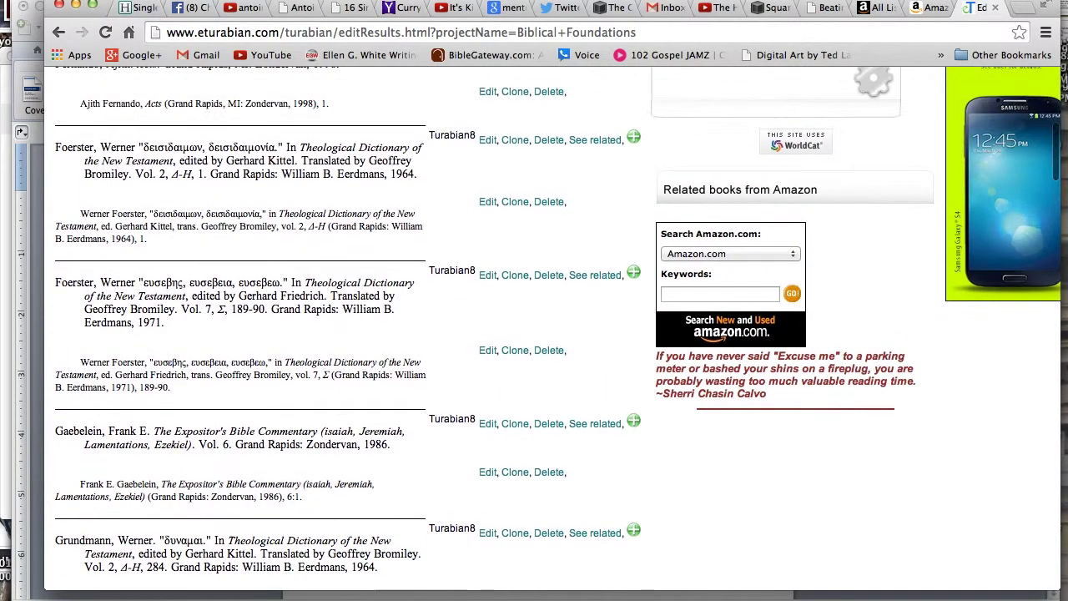
scroll(534, 334, up, 10)
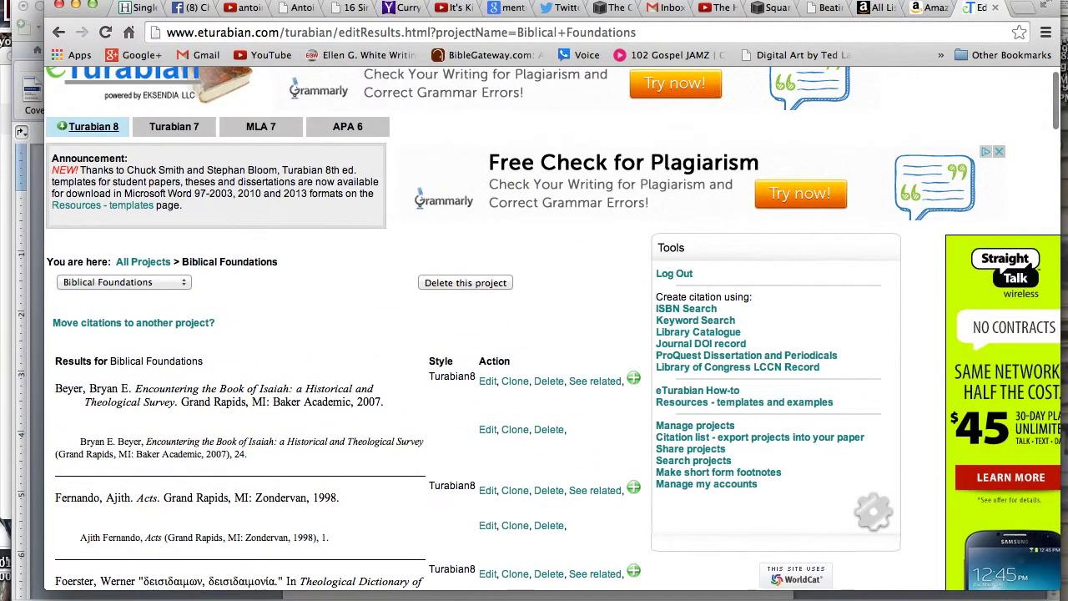
click(179, 285)
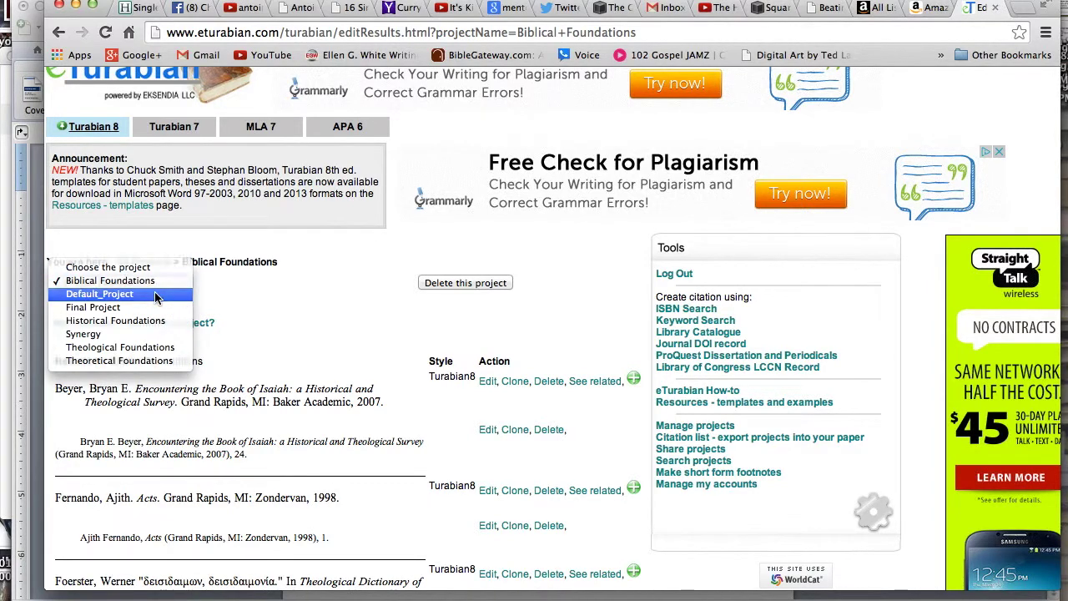
click(154, 294)
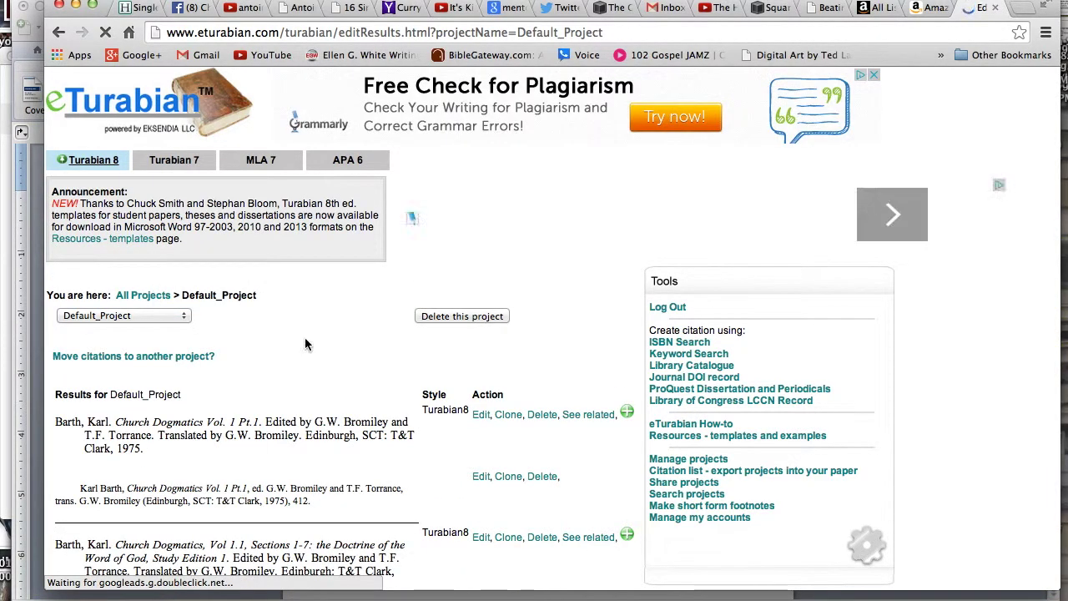
Delete the bibliography entry for David and Goliath: Underdogs, Misfits, and the Art of Battling Giants
scroll(305, 338, down, 5)
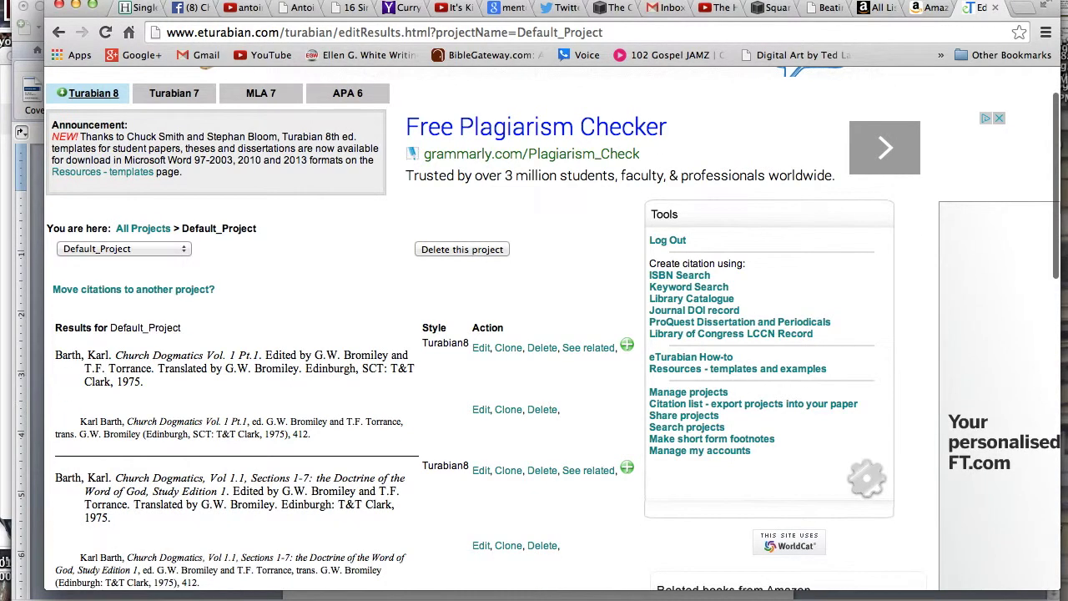
scroll(554, 329, down, 6)
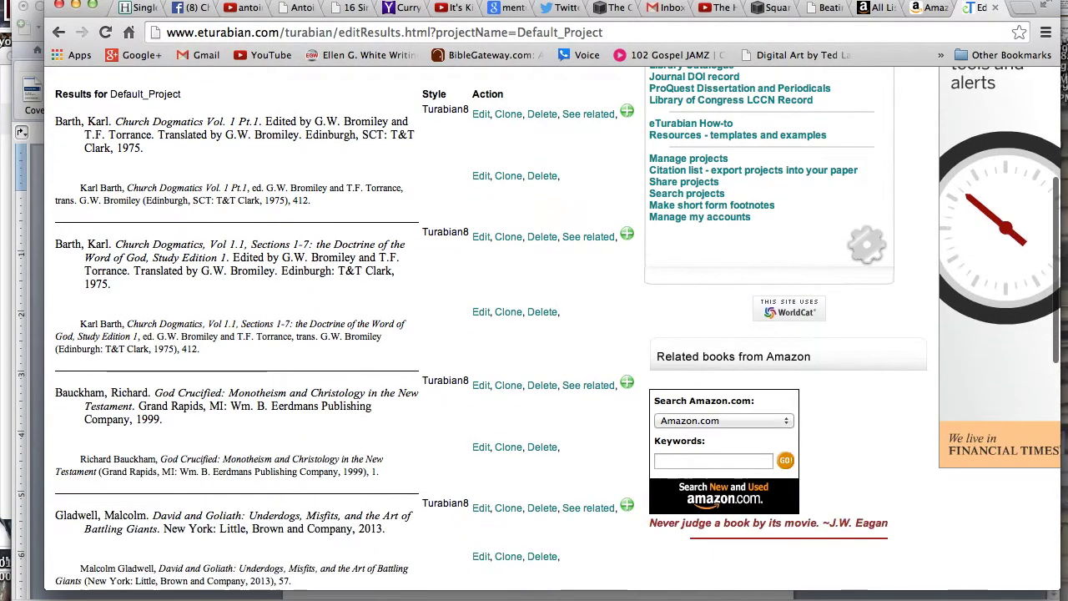
scroll(468, 262, down, 4)
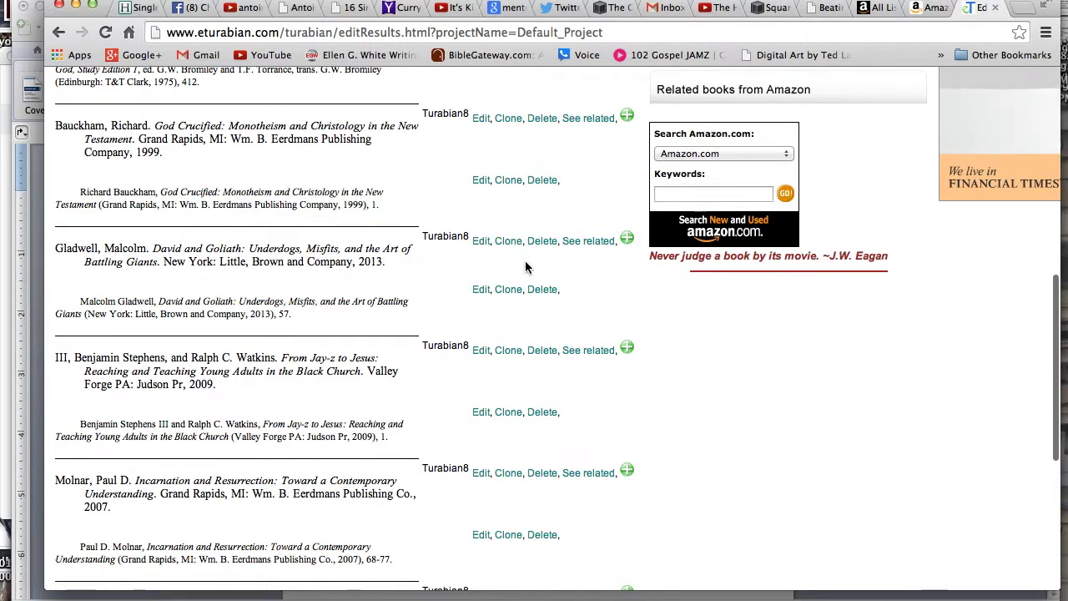
click(542, 241)
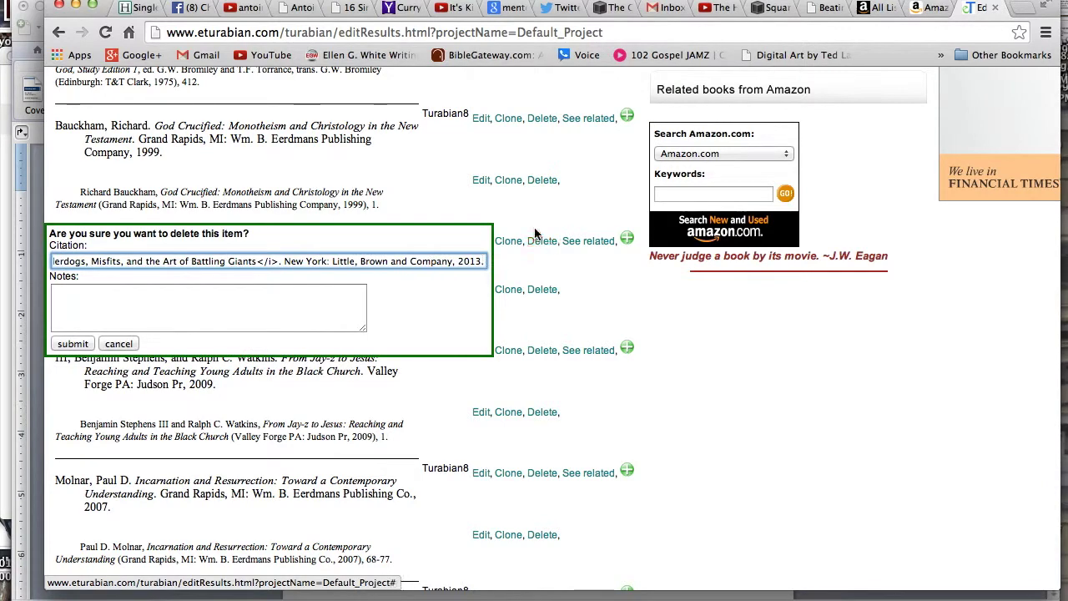
click(72, 344)
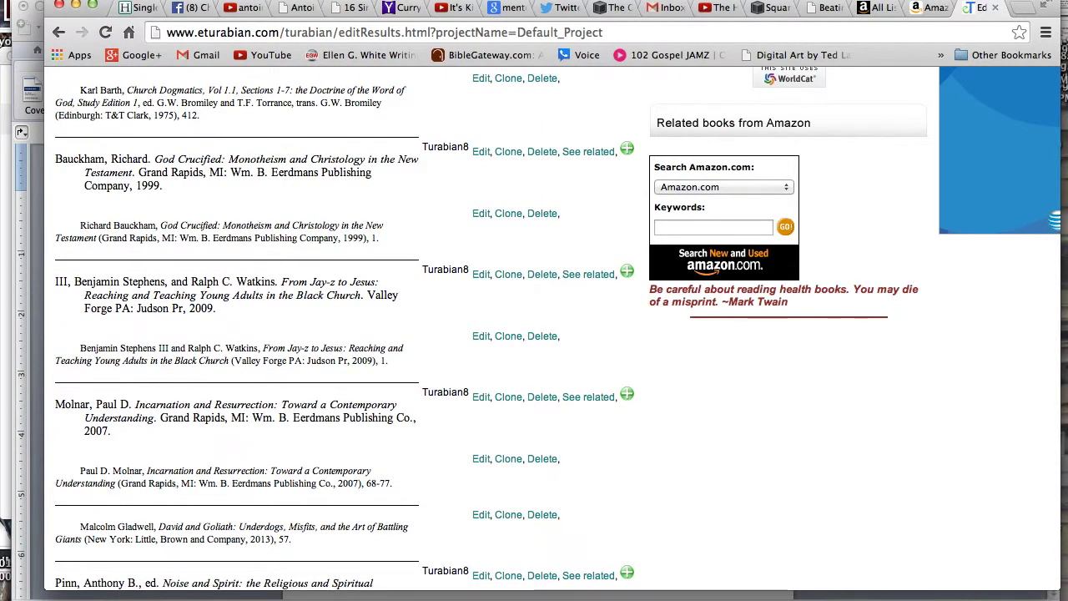
Delete the remaining footnote entry for David and Goliath from Default_Project
scroll(98, 393, down, 5)
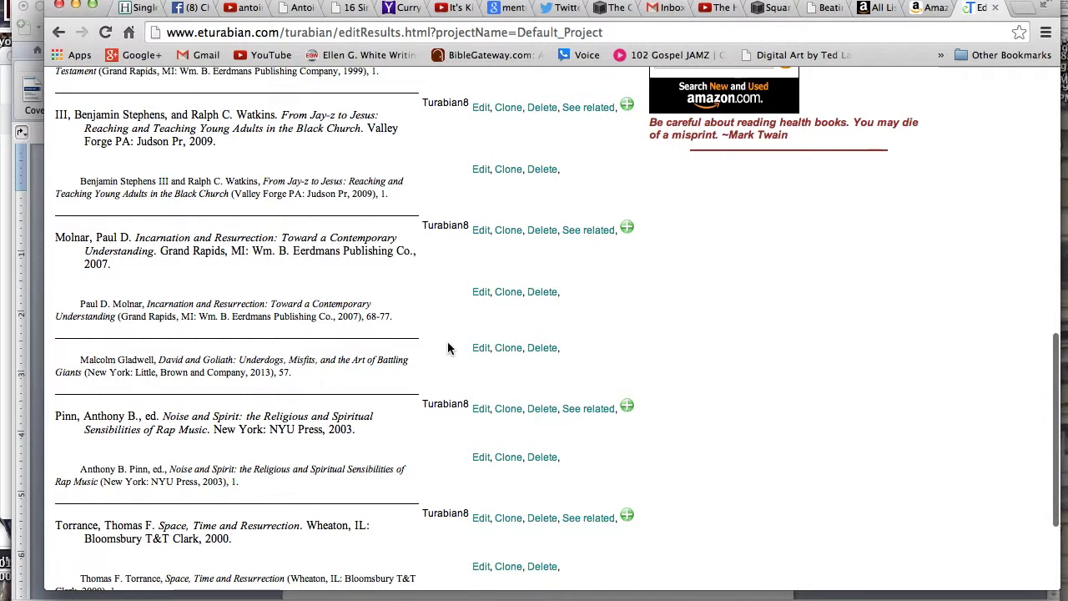
click(539, 349)
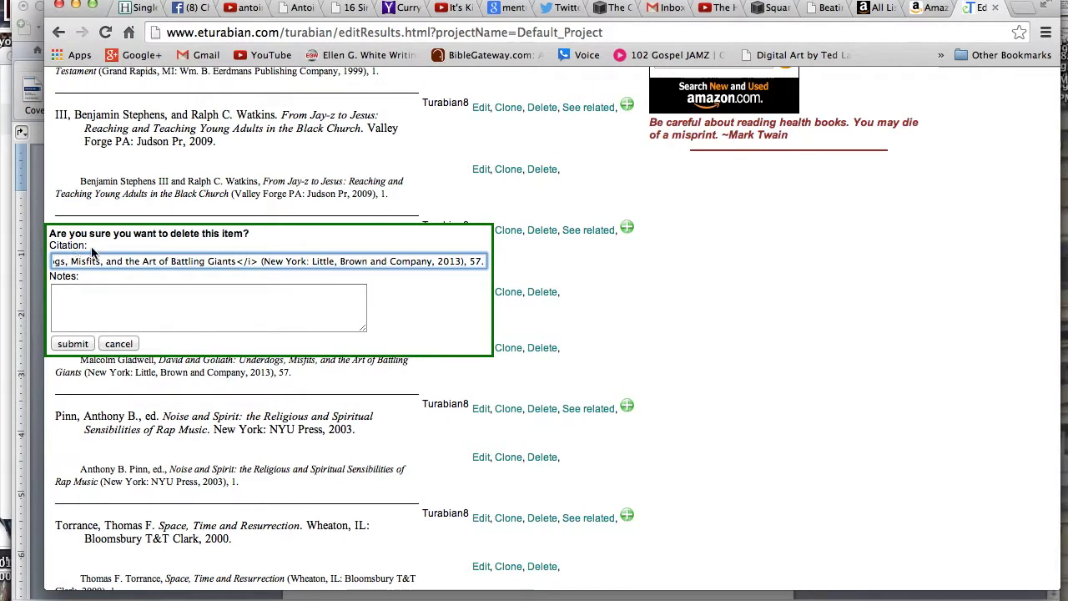
click(82, 344)
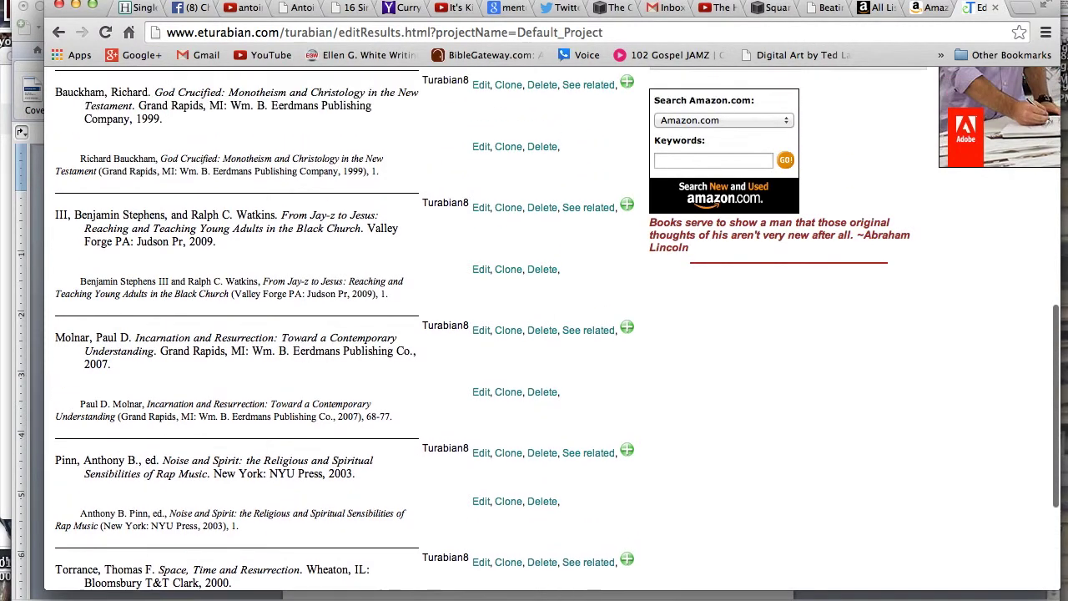
Open the complete list of Turabian 8 source types and look through the available citation forms
scroll(555, 328, up, 6)
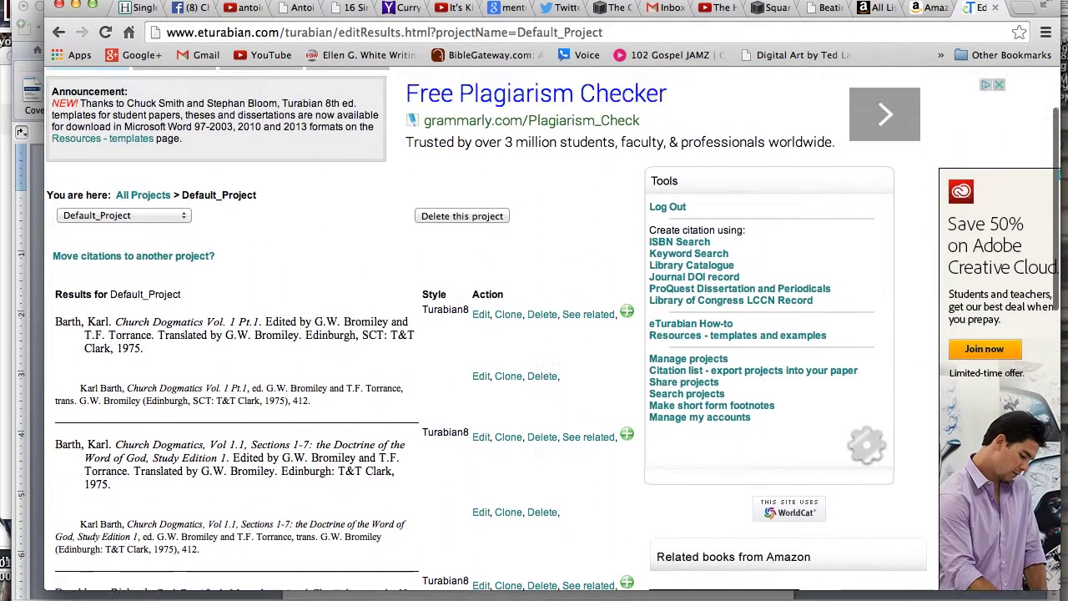
scroll(554, 328, up, 2)
scroll(554, 328, down, 1)
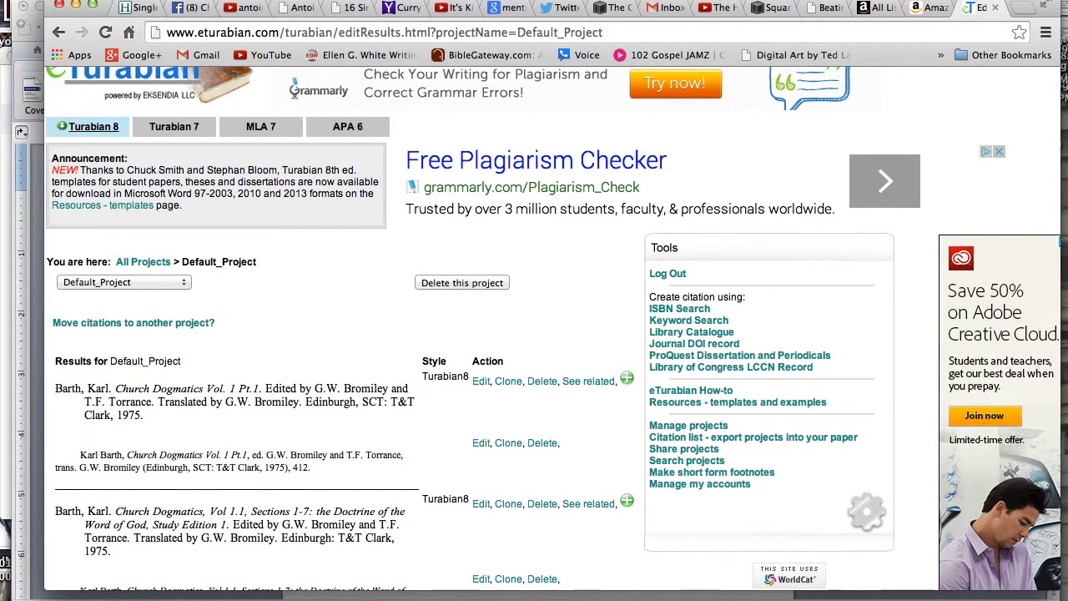
scroll(278, 434, down, 1)
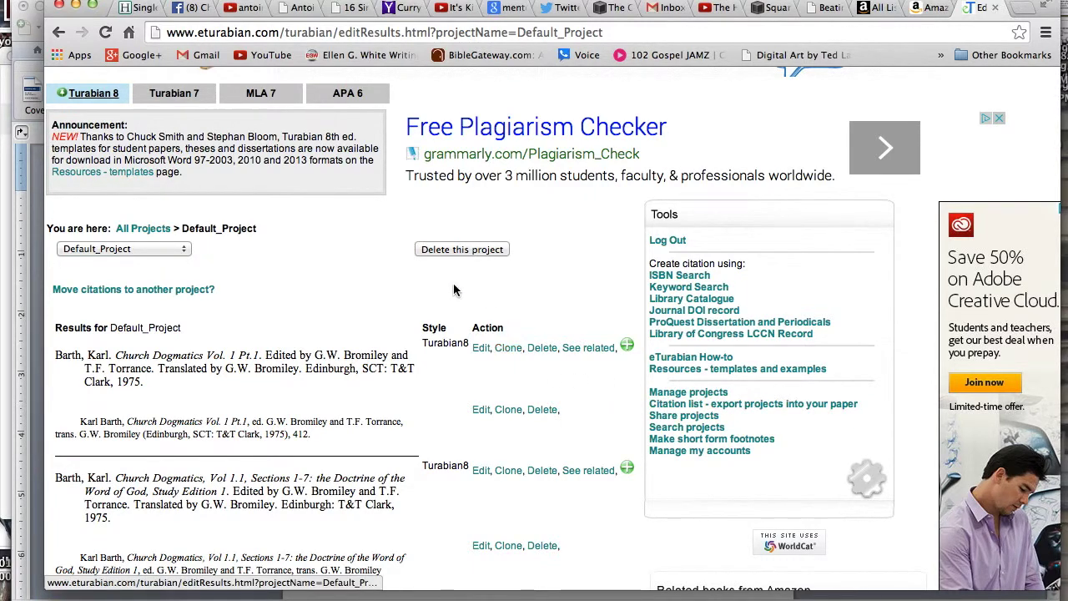
scroll(266, 235, up, 1)
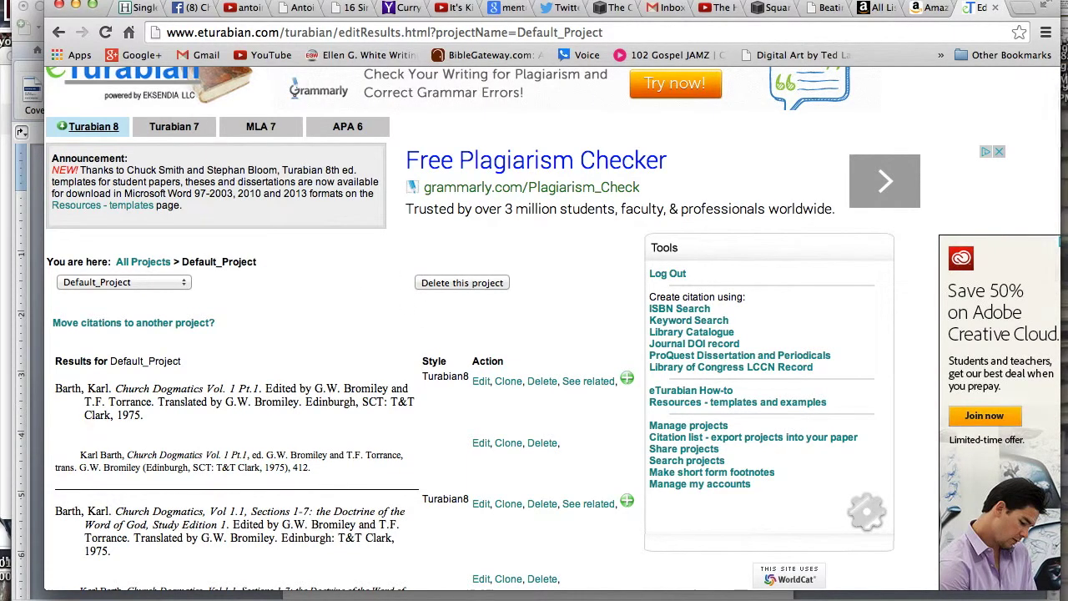
click(93, 127)
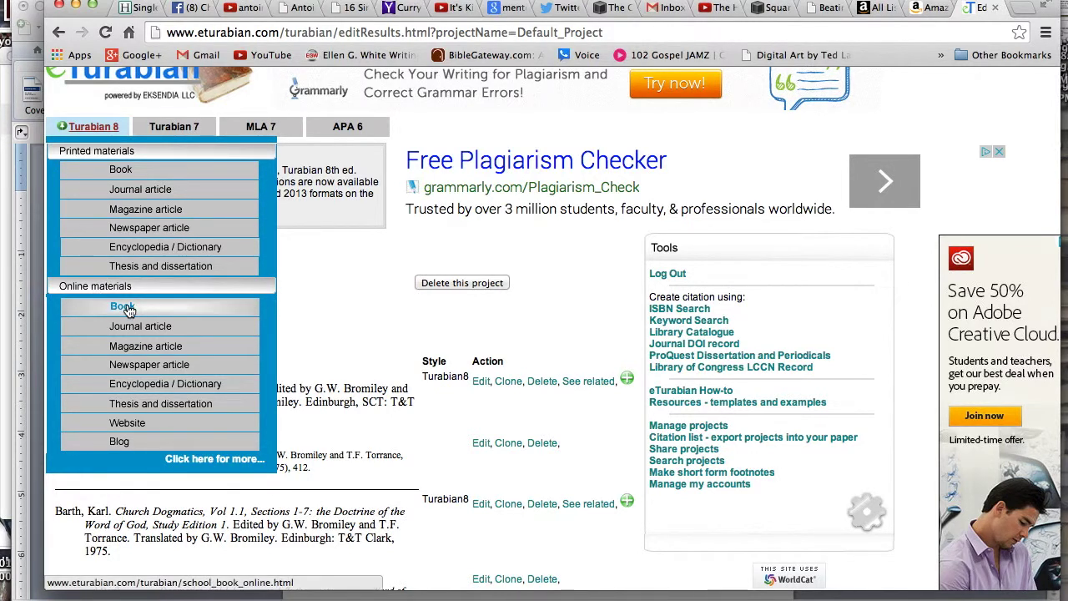
click(187, 463)
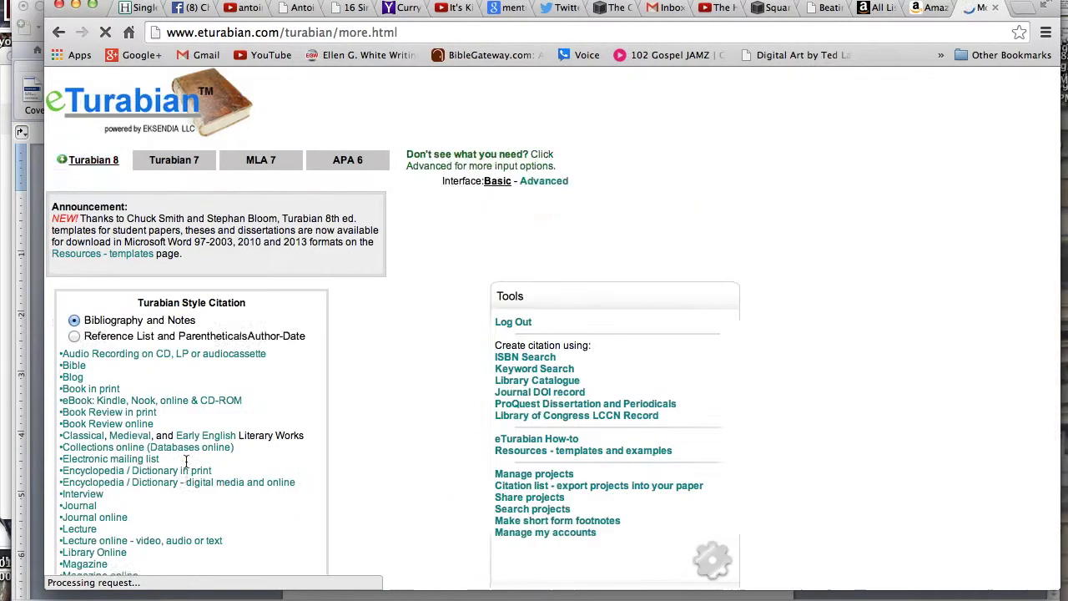
scroll(550, 333, down, 3)
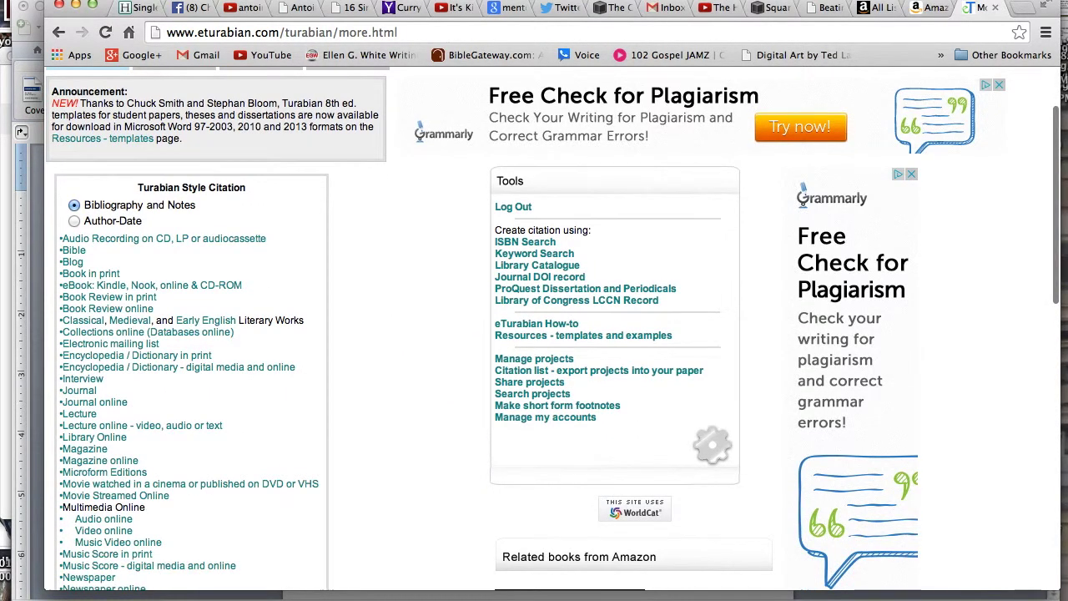
scroll(551, 334, down, 2)
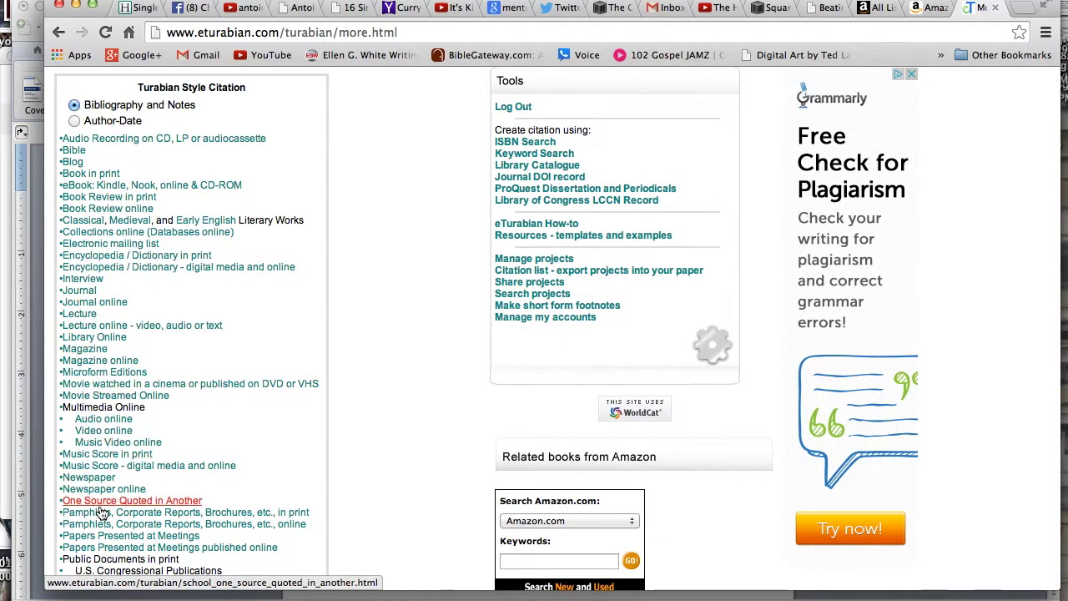
scroll(91, 500, down, 2)
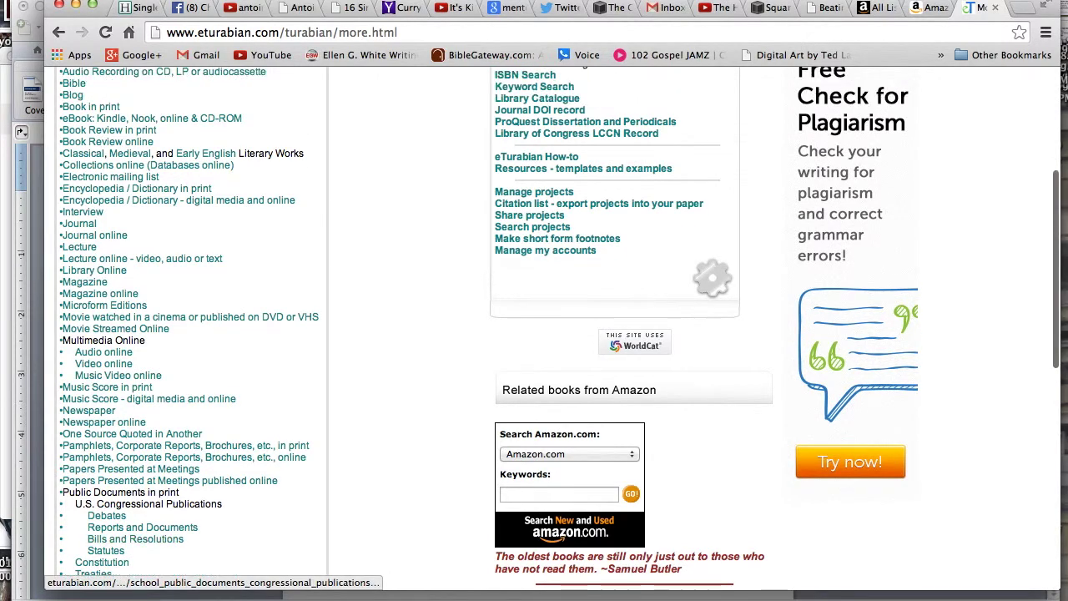
Review the Bibliography and Notes source types, from audio recordings through multimedia, public documents and websites
scroll(92, 467, up, 1)
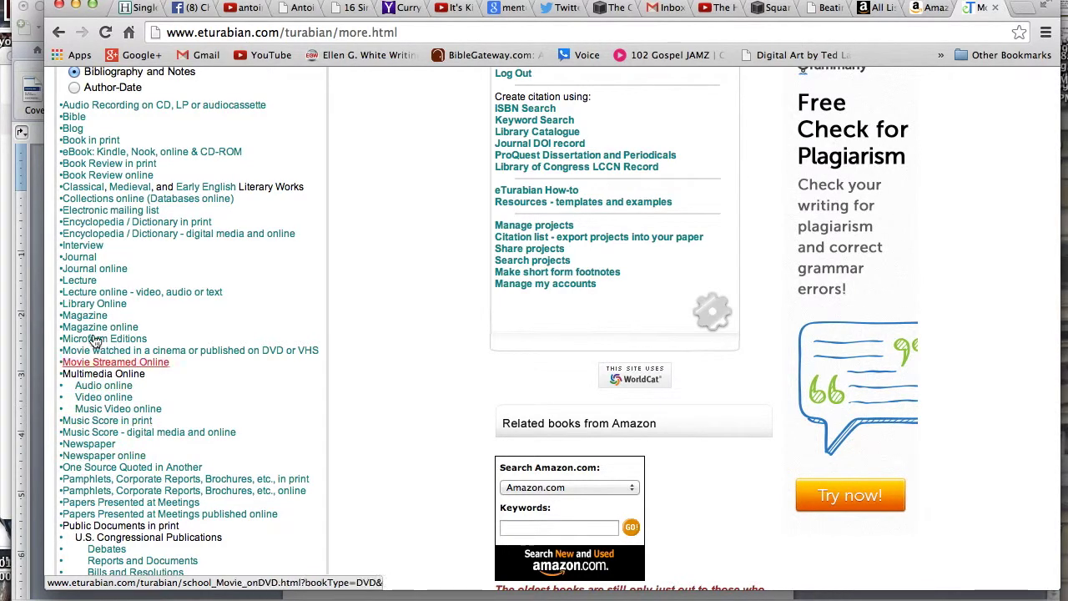
scroll(75, 100, up, 3)
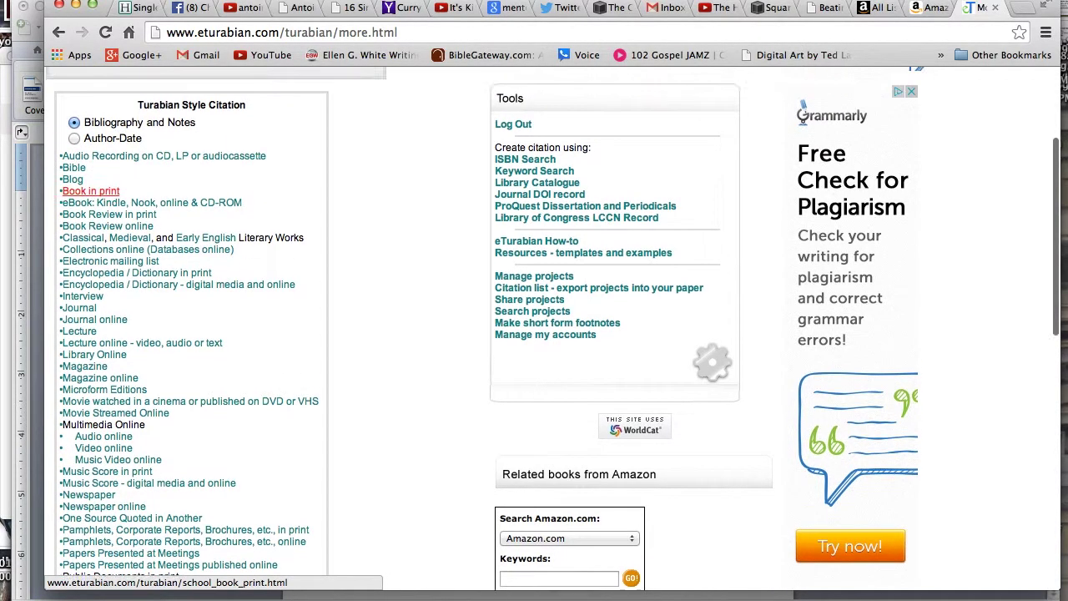
scroll(100, 250, down, 5)
scroll(104, 318, down, 4)
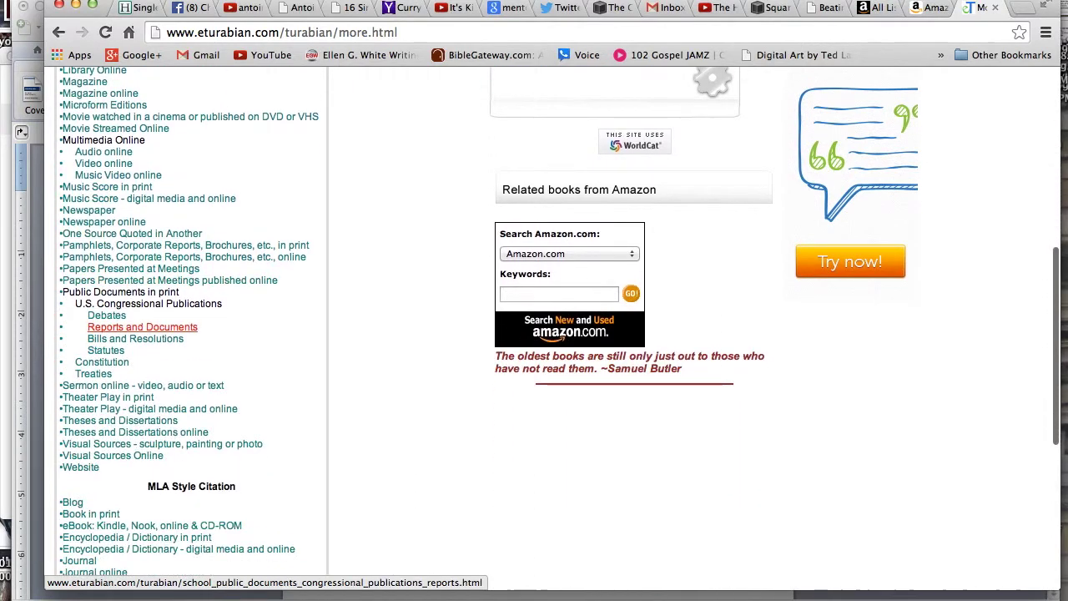
scroll(96, 142, up, 2)
scroll(95, 185, down, 1)
scroll(96, 185, up, 7)
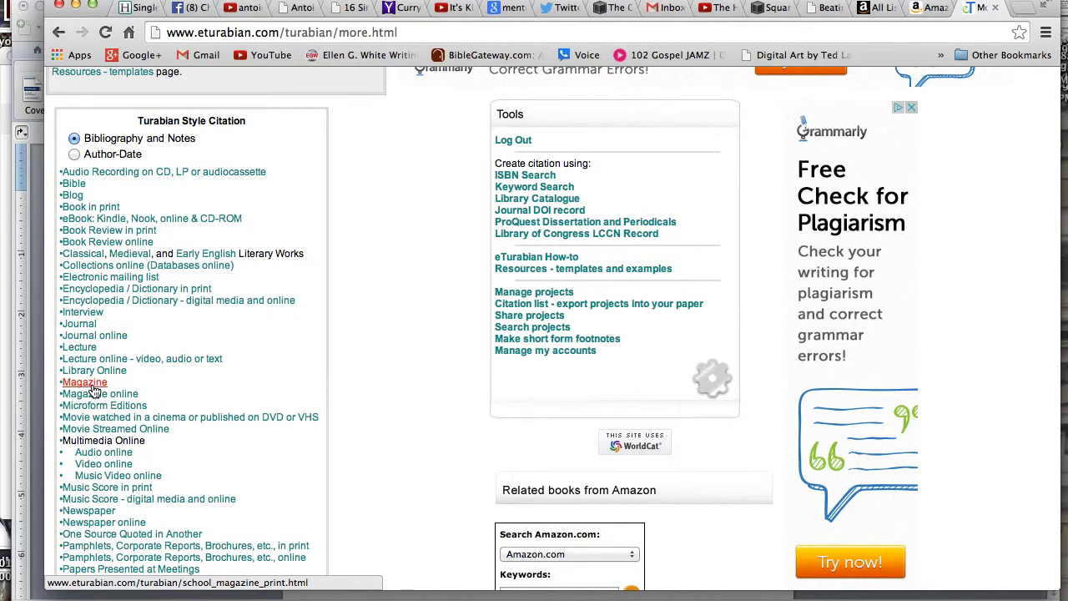
Open the Turabian 8 citation form for a book in print and look over its required fields
click(73, 207)
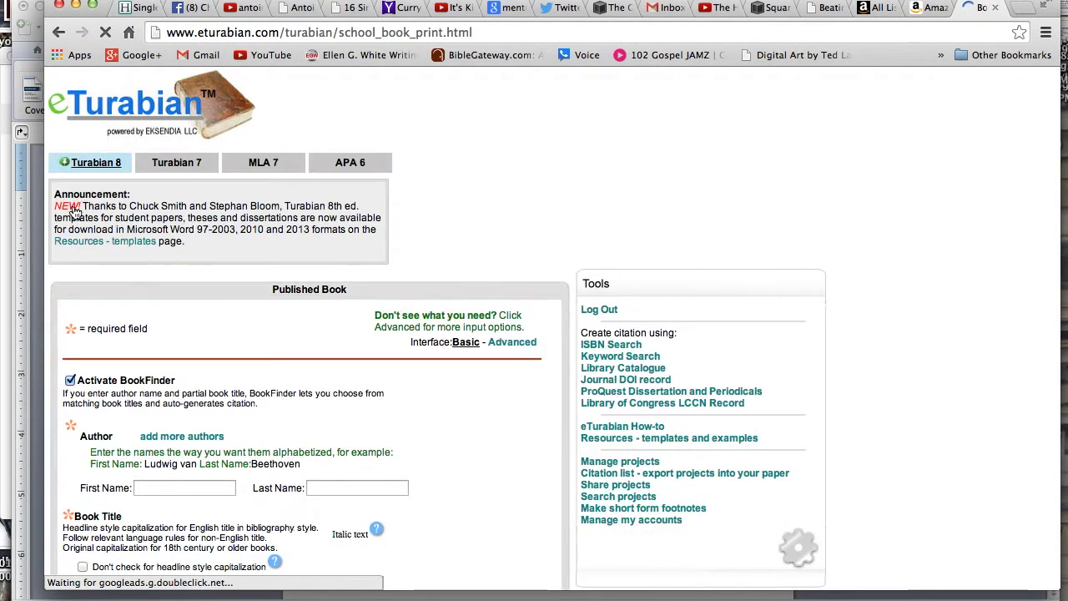
scroll(75, 205, down, 5)
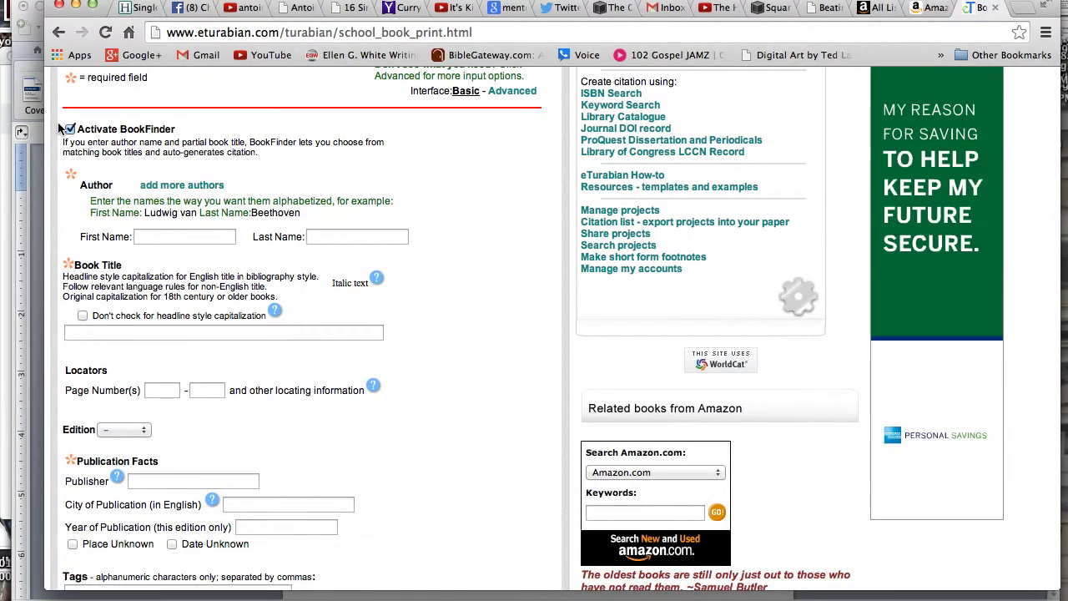
scroll(66, 131, up, 2)
scroll(72, 130, up, 2)
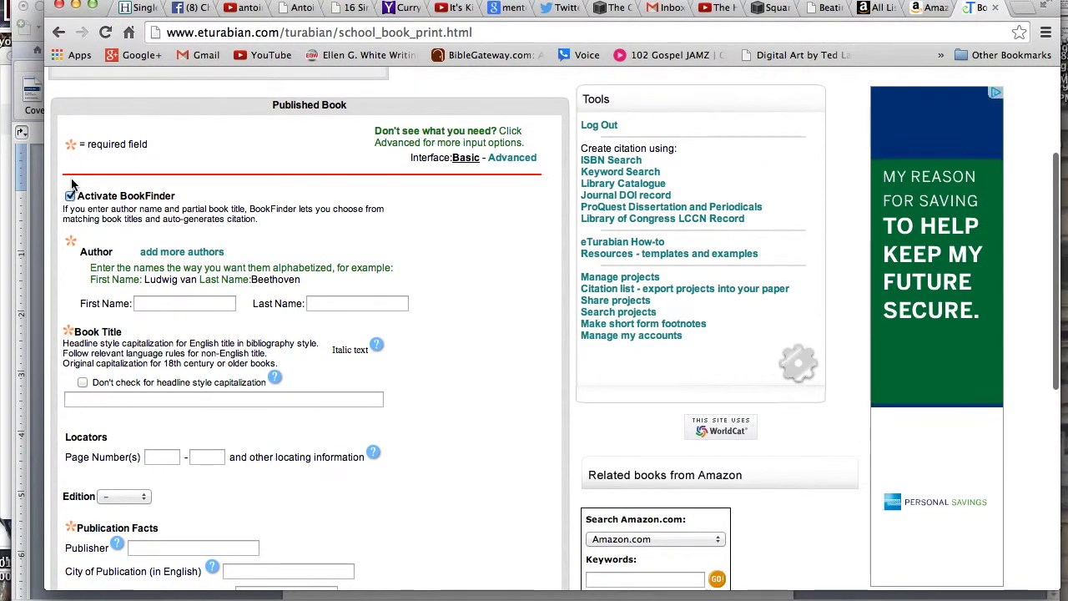
Fill in the book title Necessary Endings and the author Henry Cloud so that BookFinder lists matching books
click(167, 306)
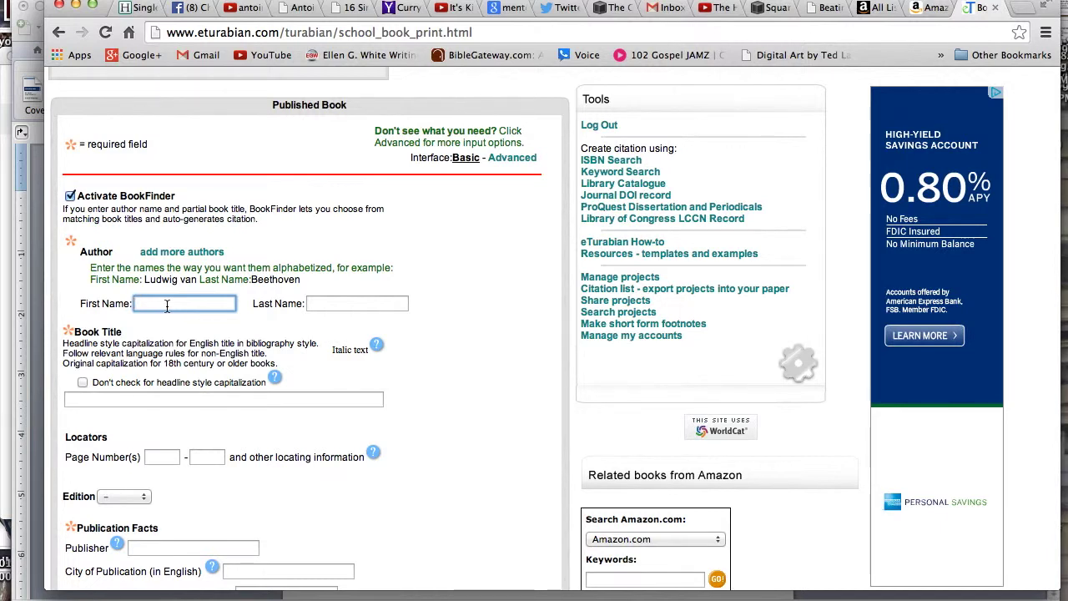
click(121, 398)
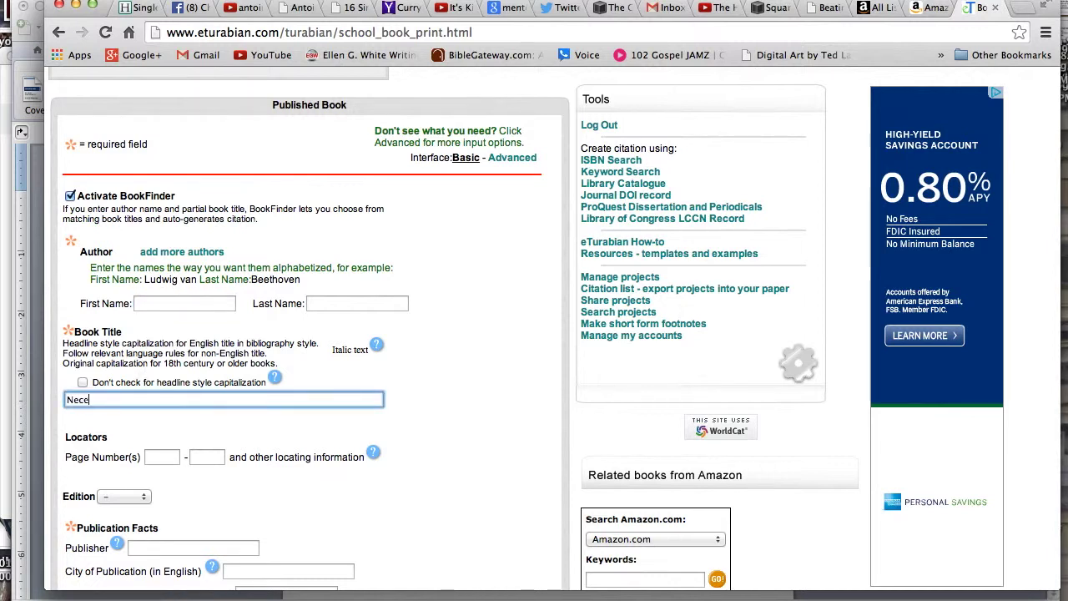
text(y Endings)
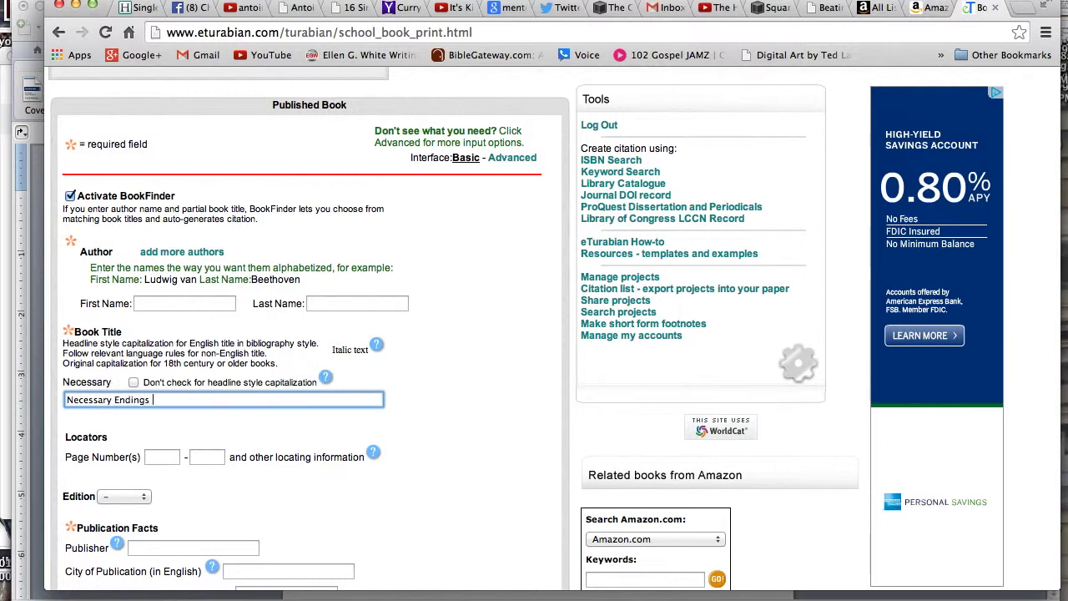
click(184, 303)
text(Henry)
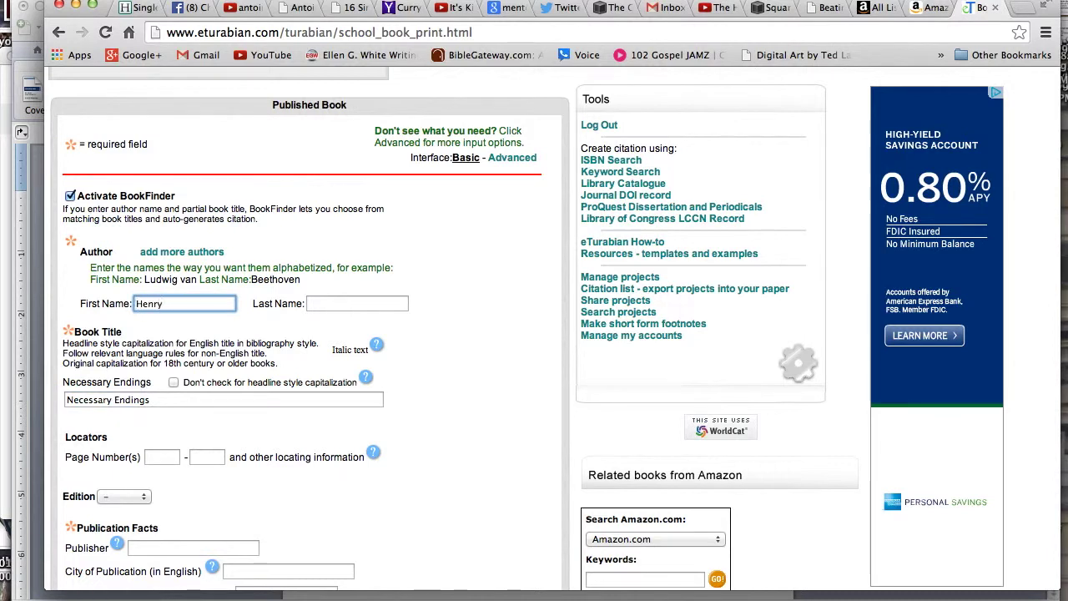
click(331, 302)
text(Cloud)
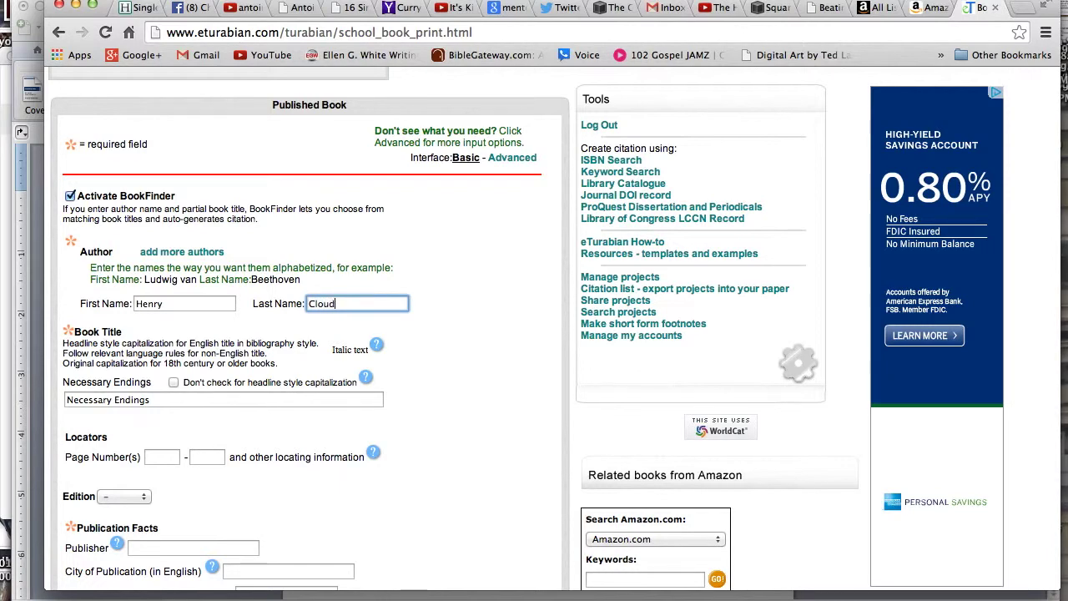
click(220, 399)
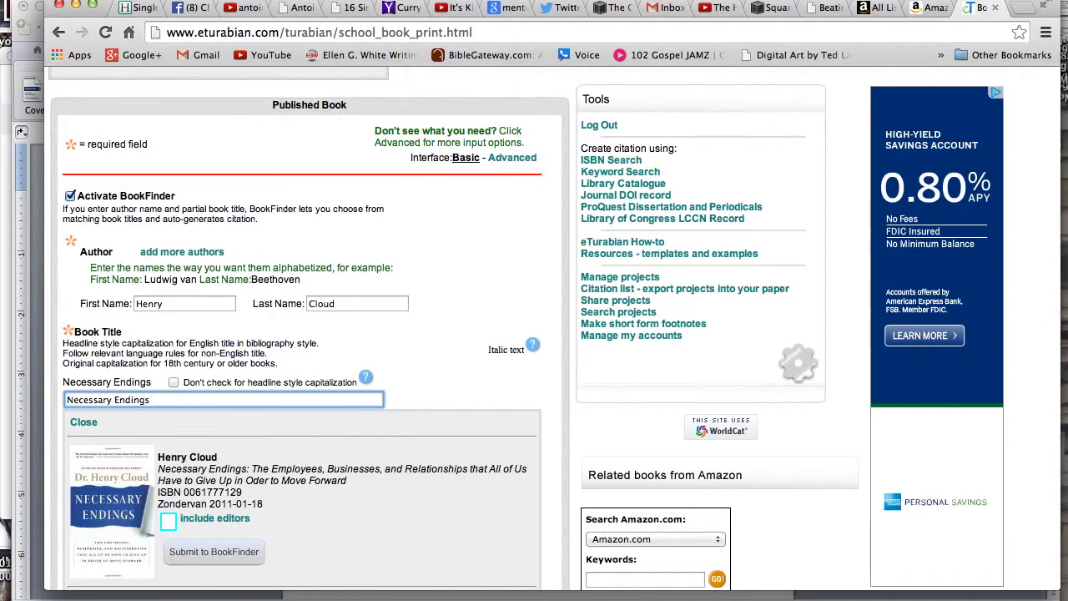
Generate the citation from the BookFinder match for Necessary Endings, published by Zondervan, without including editors
click(436, 366)
scroll(435, 367, down, 5)
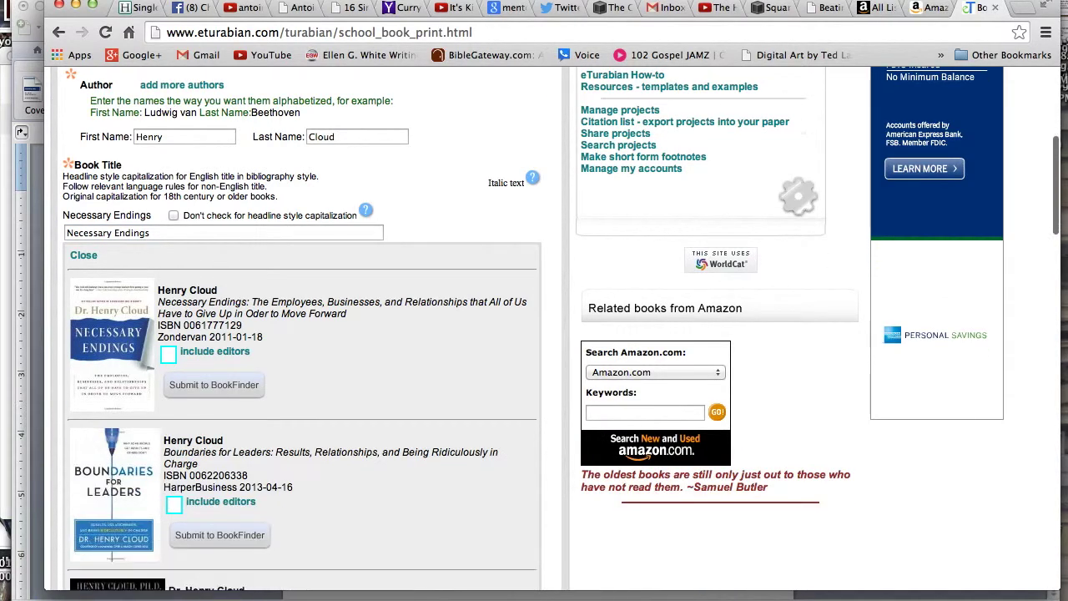
scroll(435, 371, down, 2)
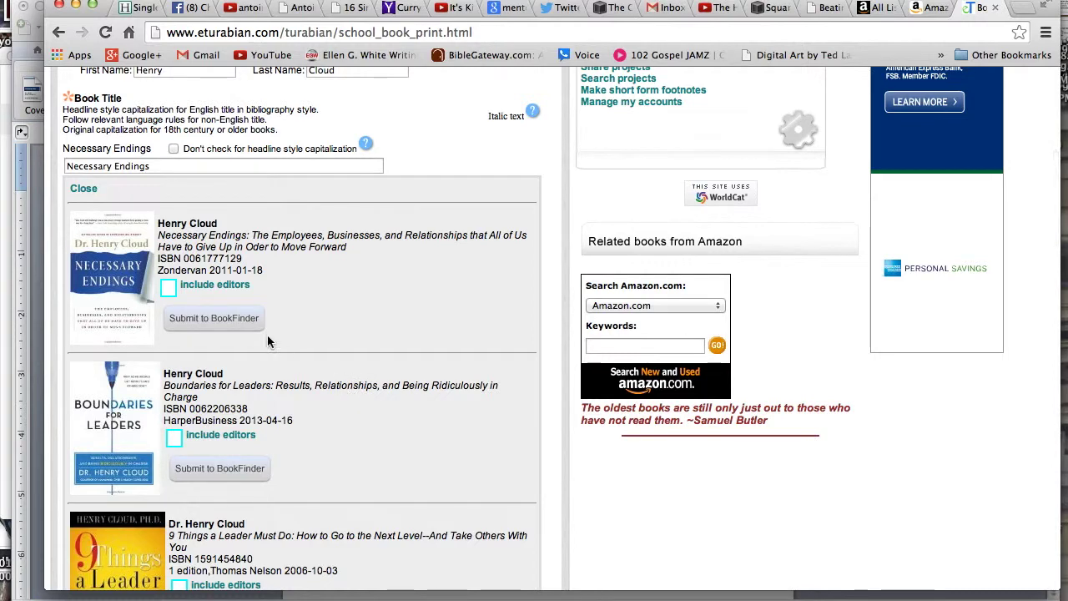
click(235, 318)
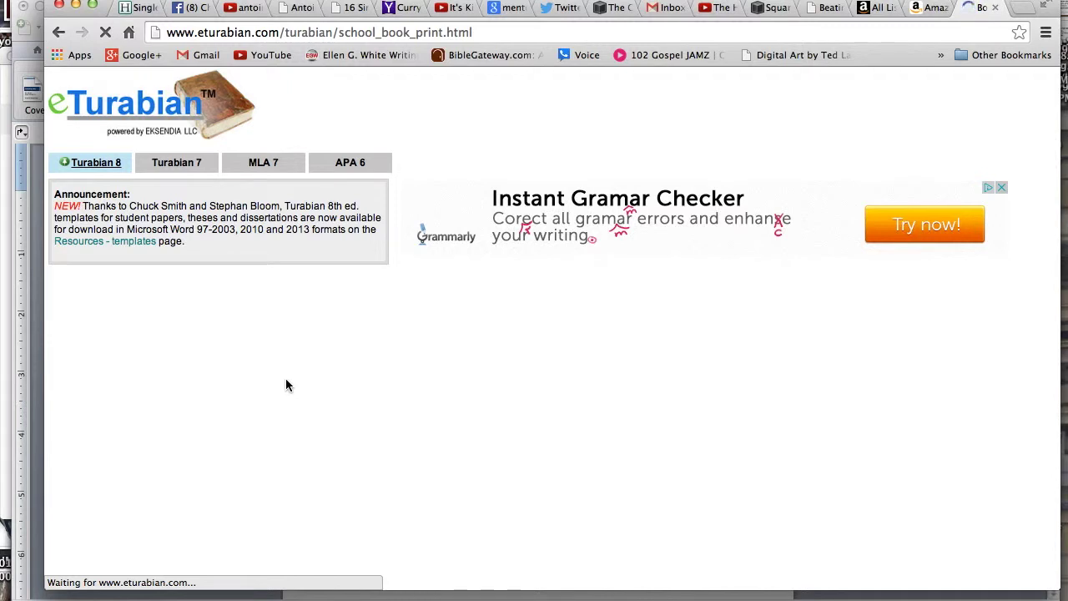
Examine the generated bibliography and footnote entries for Necessary Endings and the related content on the page
scroll(208, 347, down, 1)
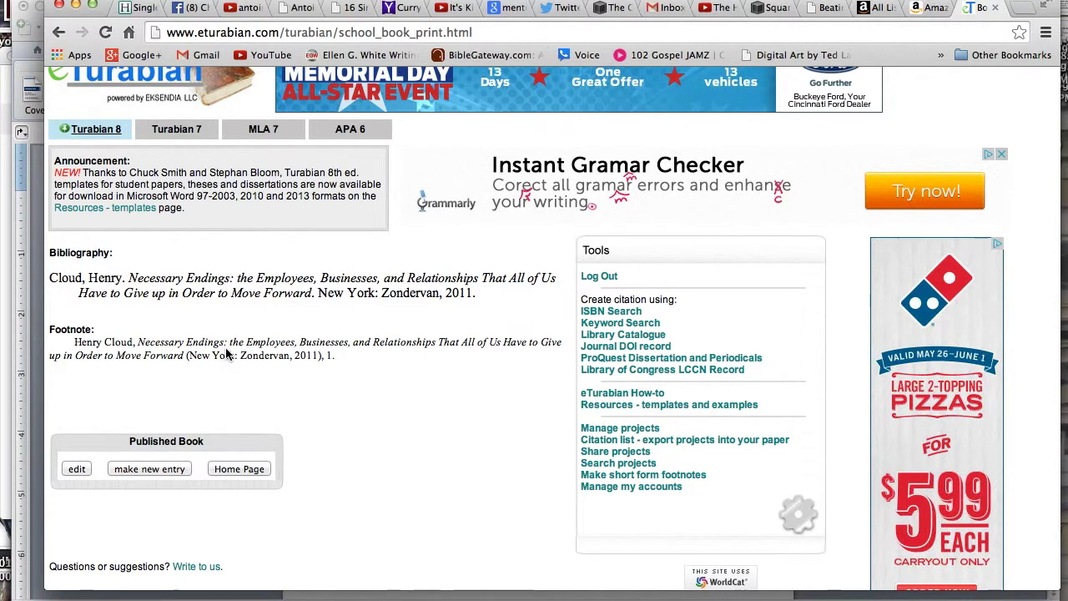
scroll(225, 355, up, 1)
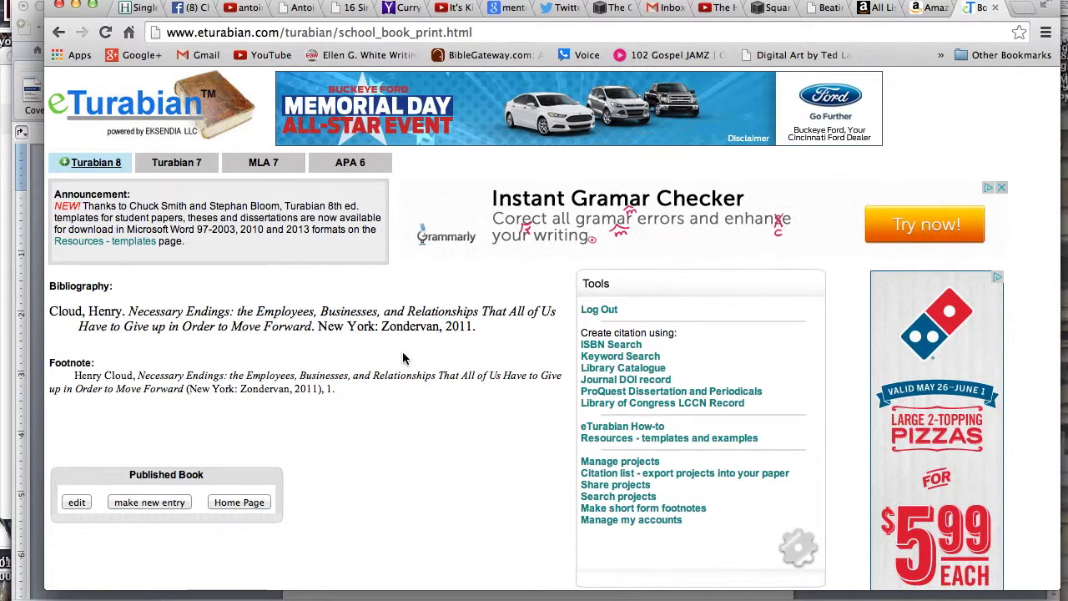
scroll(462, 448, down, 3)
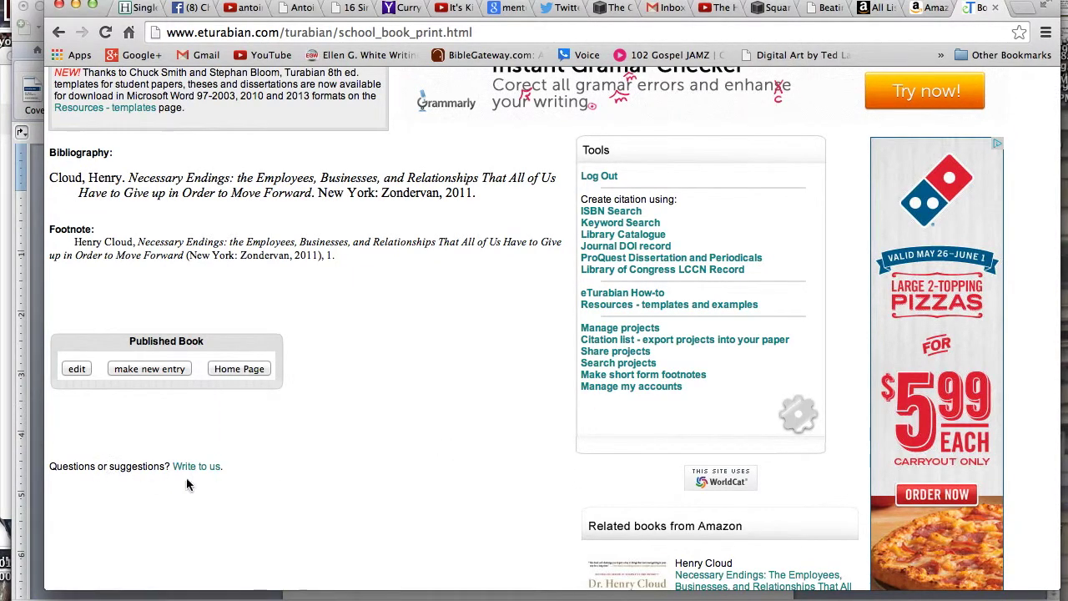
scroll(364, 463, down, 1)
scroll(365, 463, down, 4)
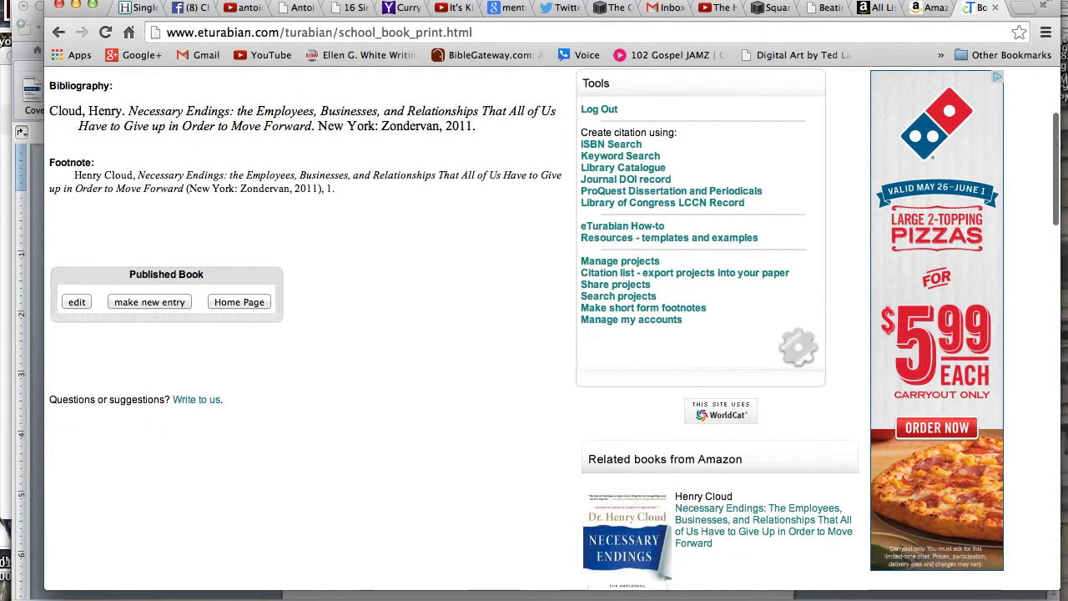
scroll(365, 463, up, 7)
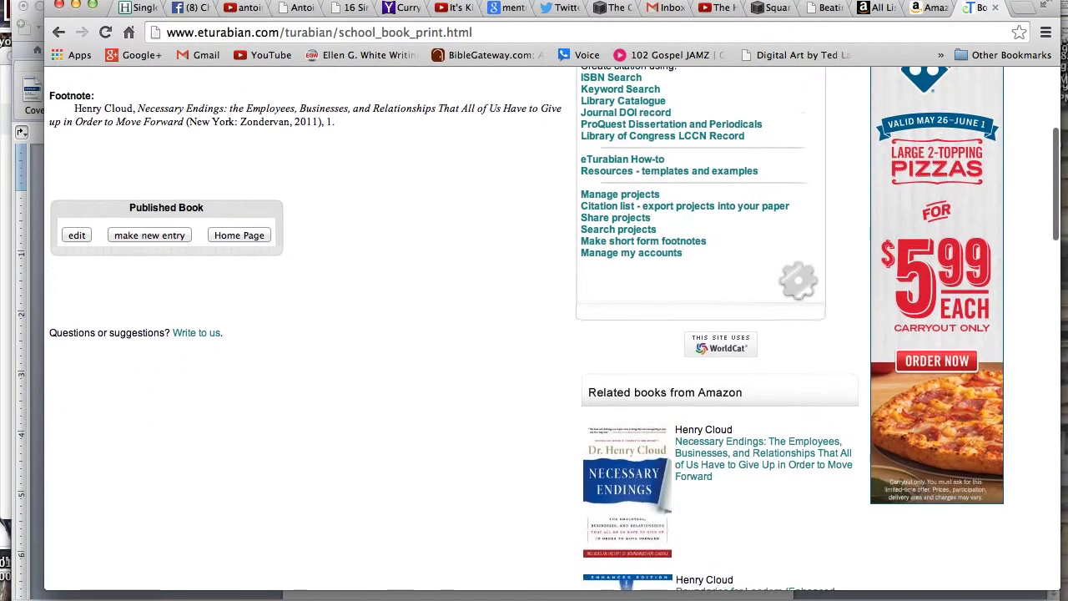
scroll(364, 462, up, 1)
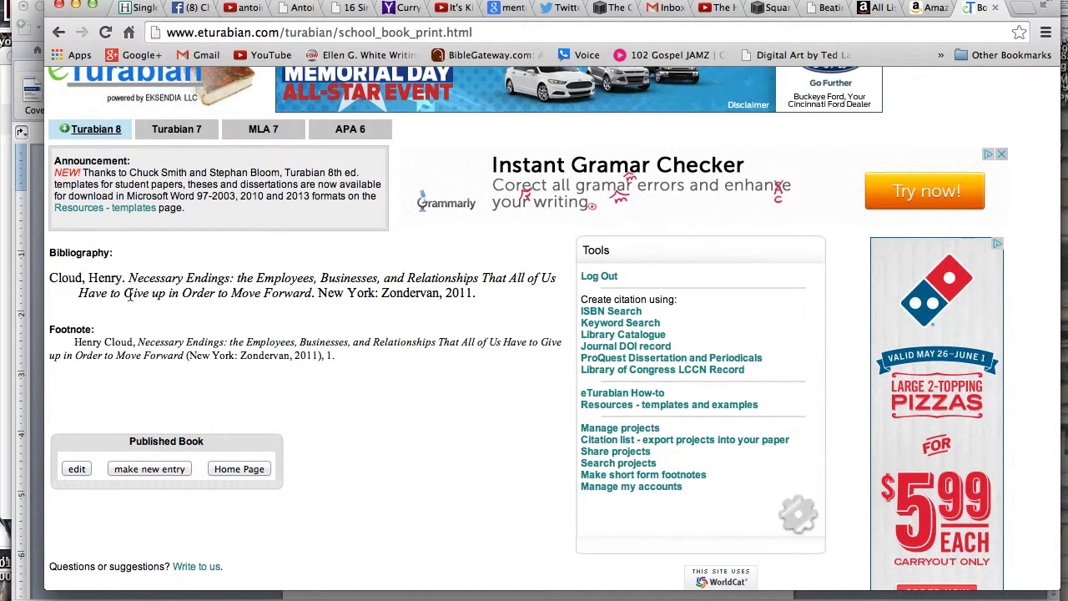
scroll(129, 293, up, 1)
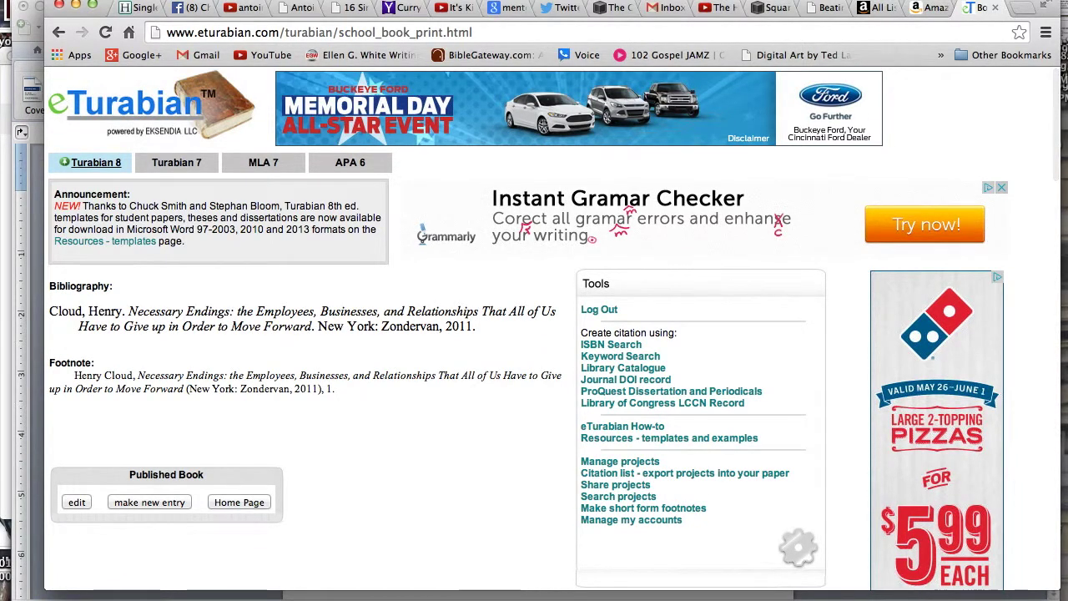